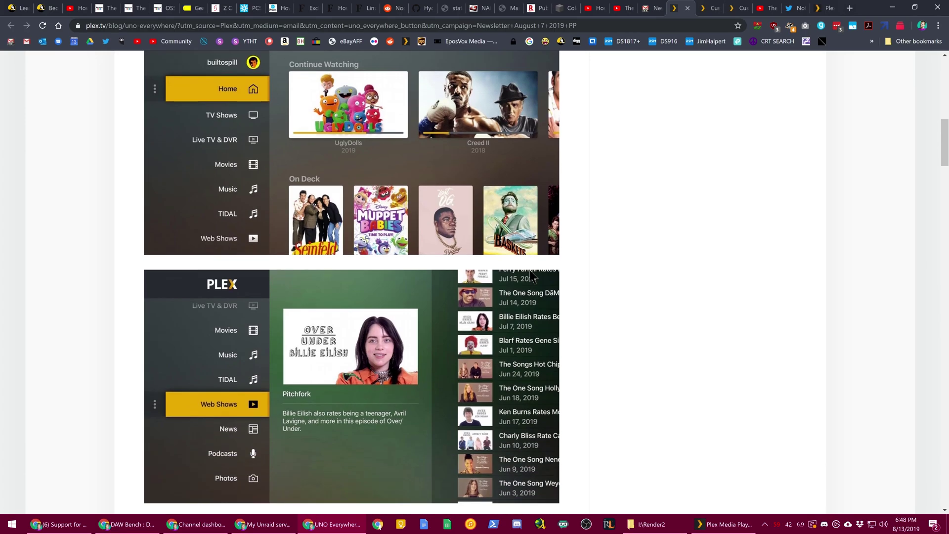
Scroll up and down through the UNO Everywhere post on the Plex Blog.
scroll(531, 275, down, 16)
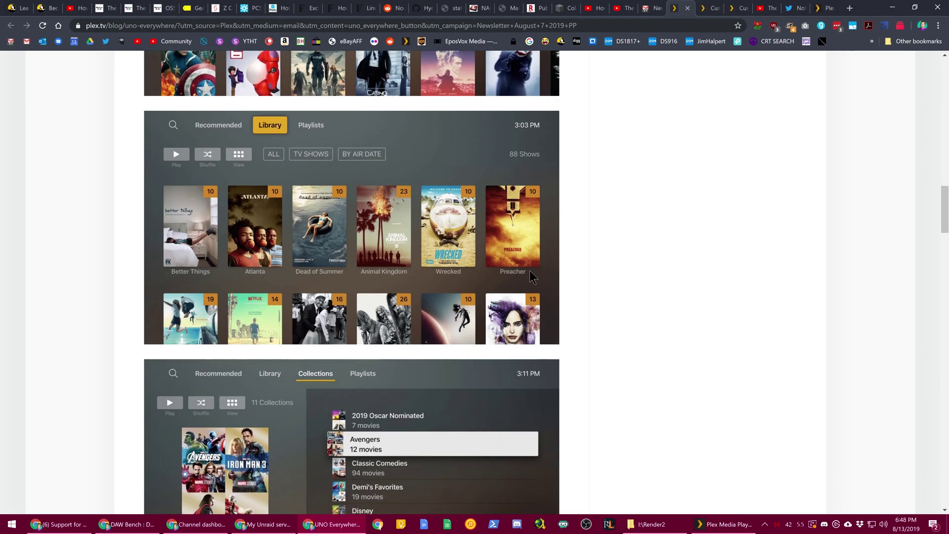
scroll(529, 270, down, 14)
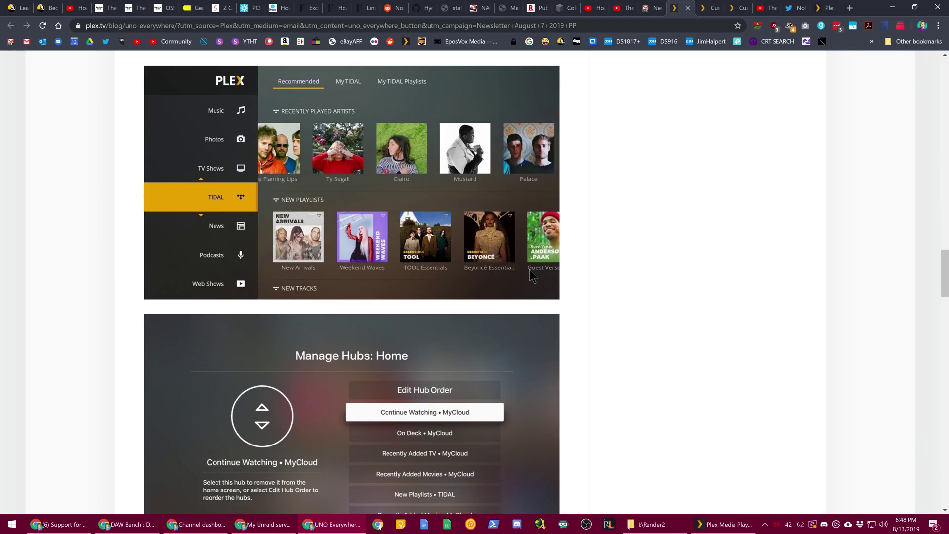
scroll(529, 269, down, 5)
scroll(529, 267, up, 20)
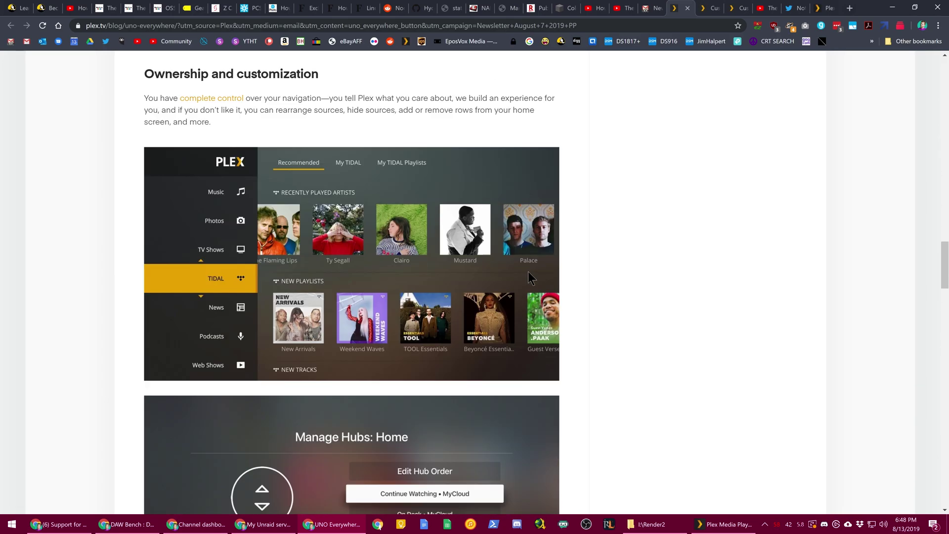
scroll(527, 270, up, 1)
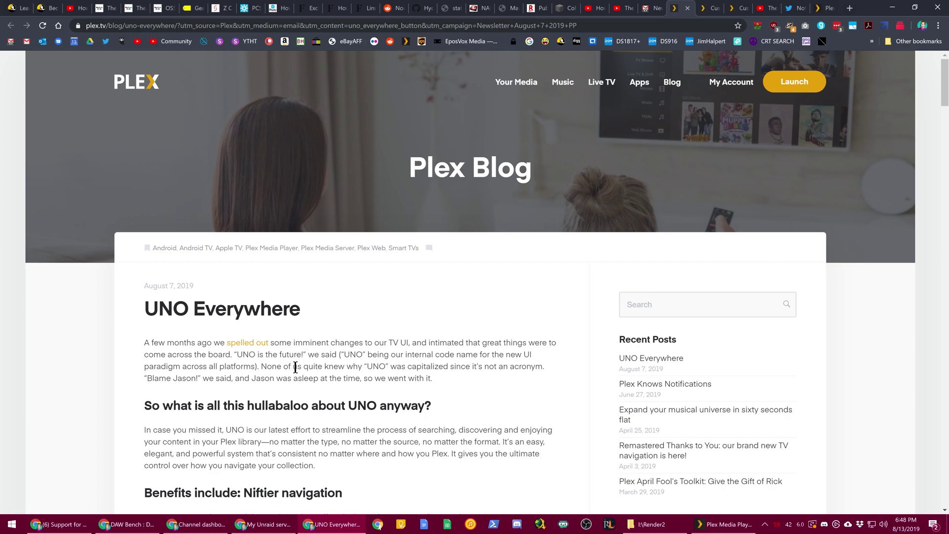
scroll(306, 365, down, 2)
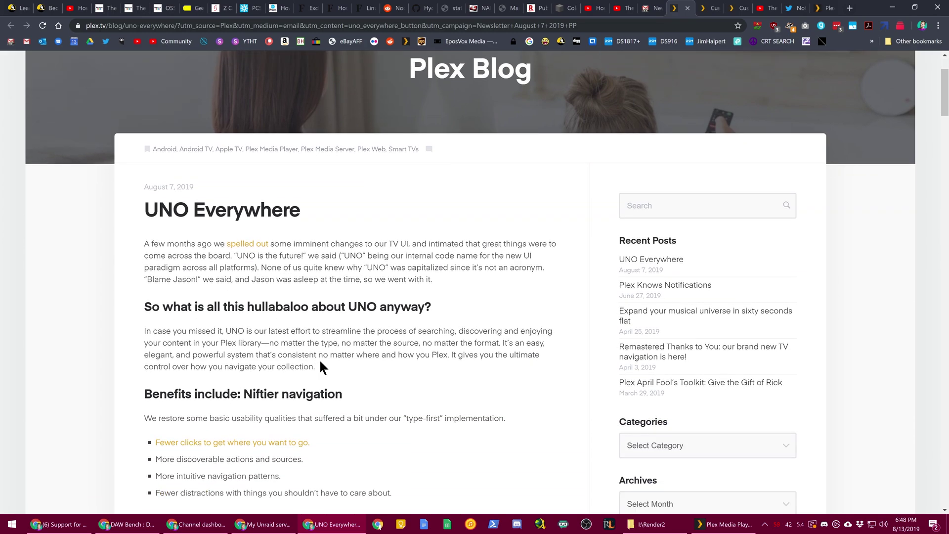
scroll(328, 358, up, 1)
Sign in to Plex Media Player's first profile with its PIN, keep QuickSilver, and pin all libraries except Music.
click(823, 8)
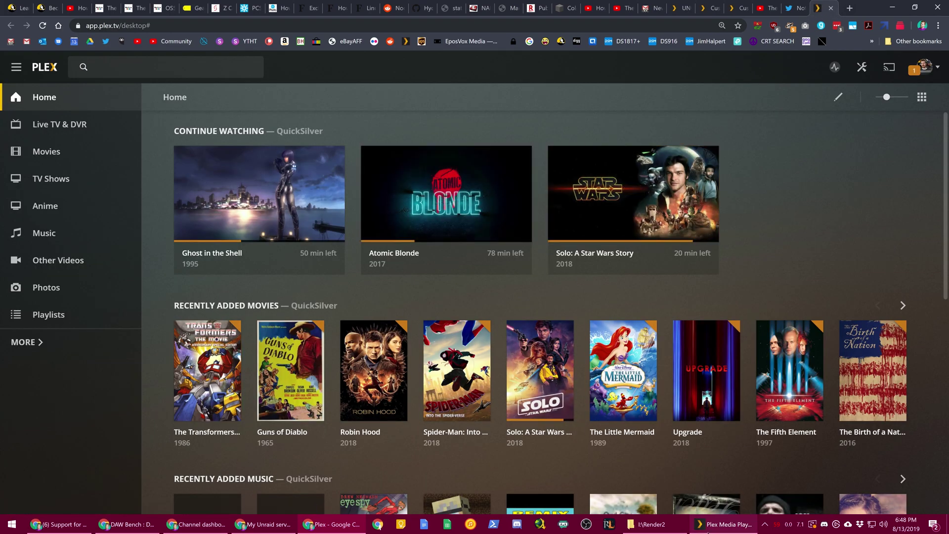
click(723, 524)
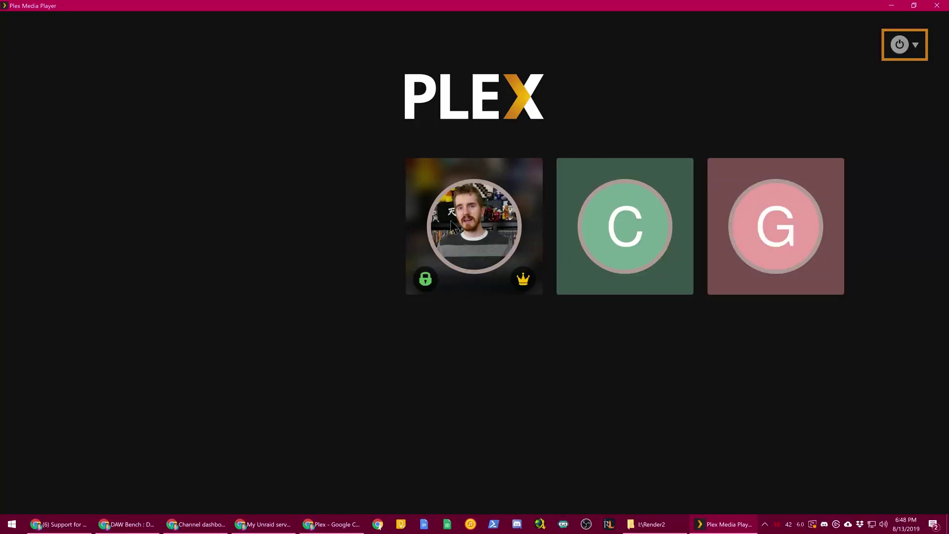
click(467, 217)
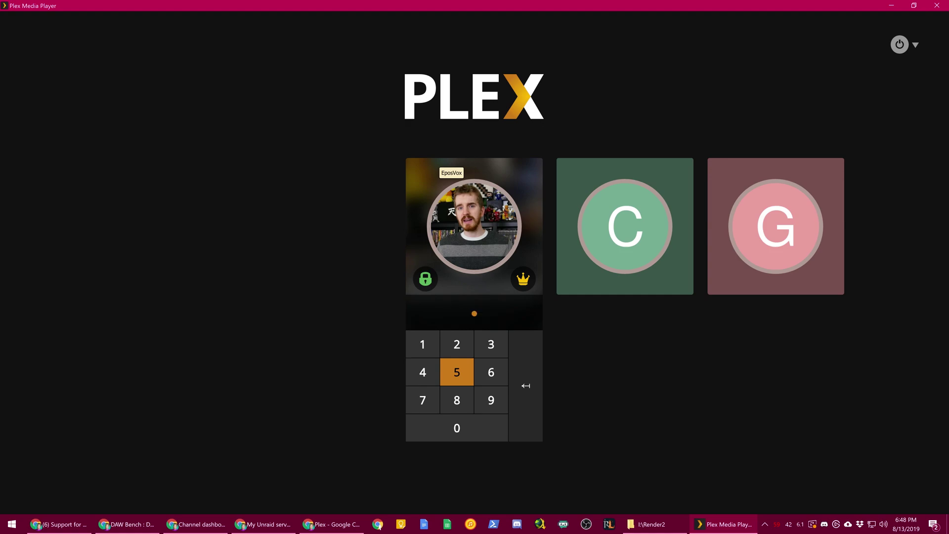
text(5)
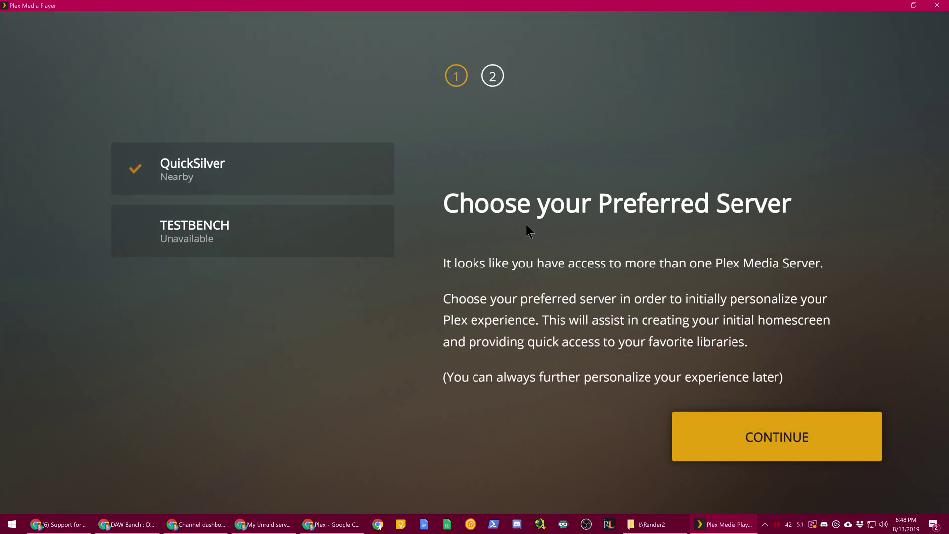
click(748, 448)
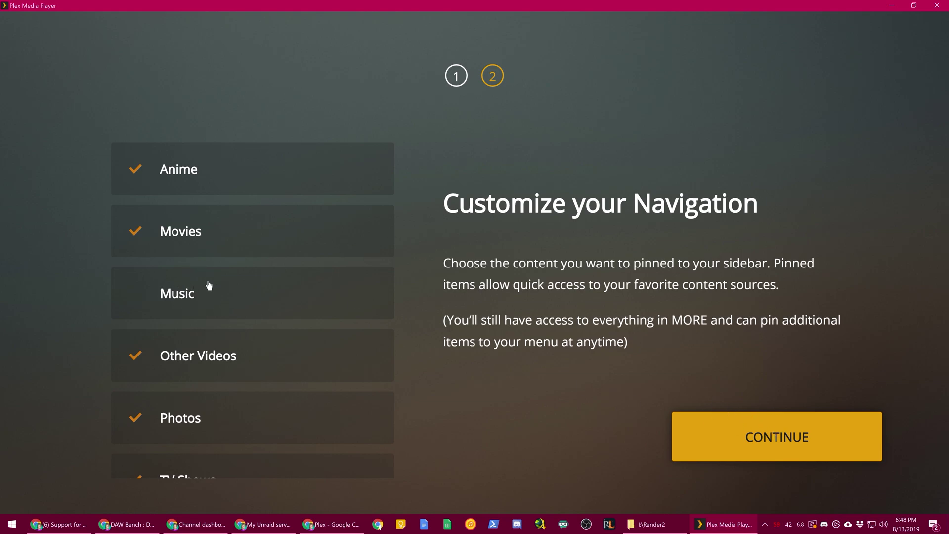
click(752, 436)
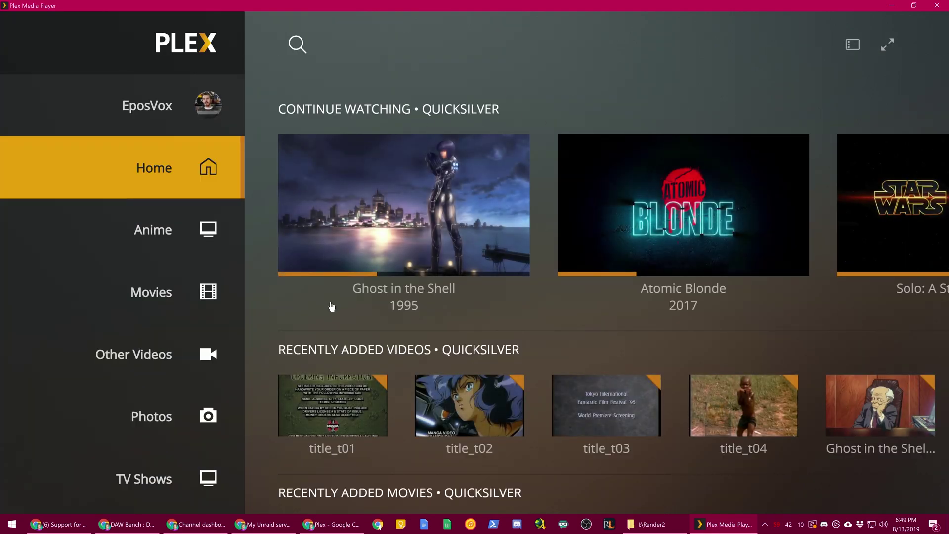
Switch Plex Media Player to its desktop-style layout.
click(847, 48)
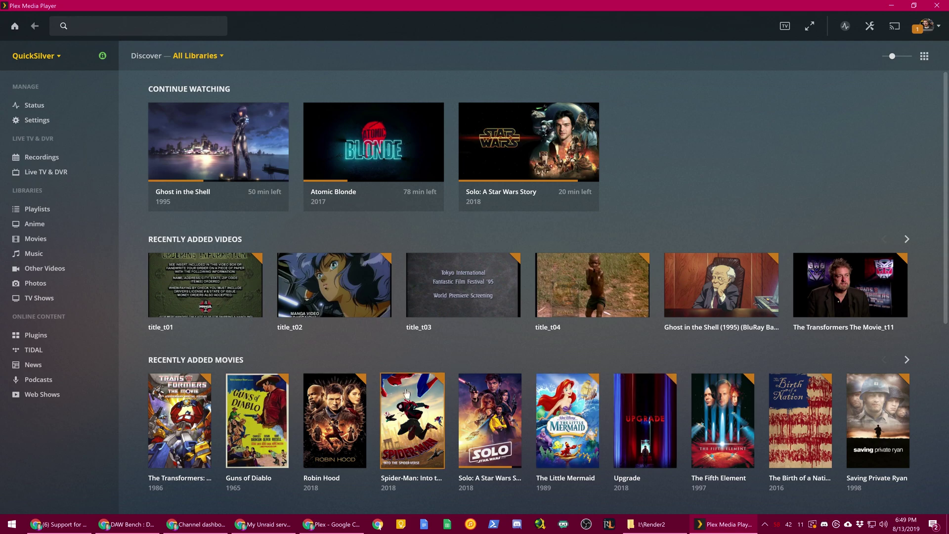
click(11, 524)
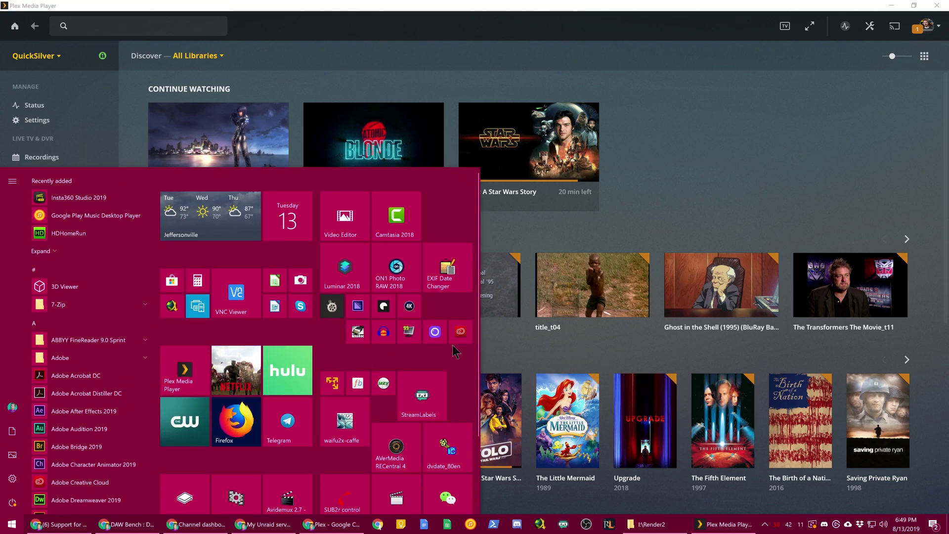
click(716, 177)
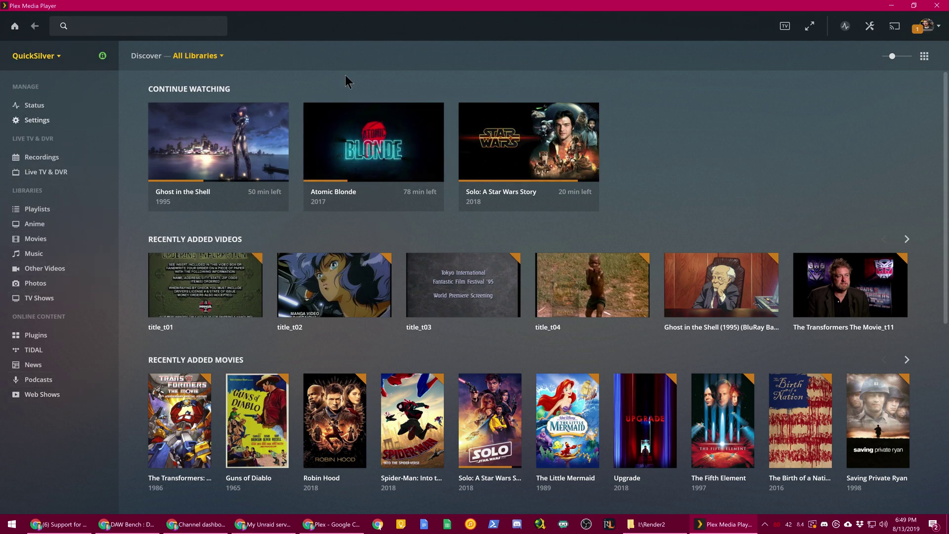
Return Plex Media Player to the TV layout, then switch between Chrome and the player.
click(784, 25)
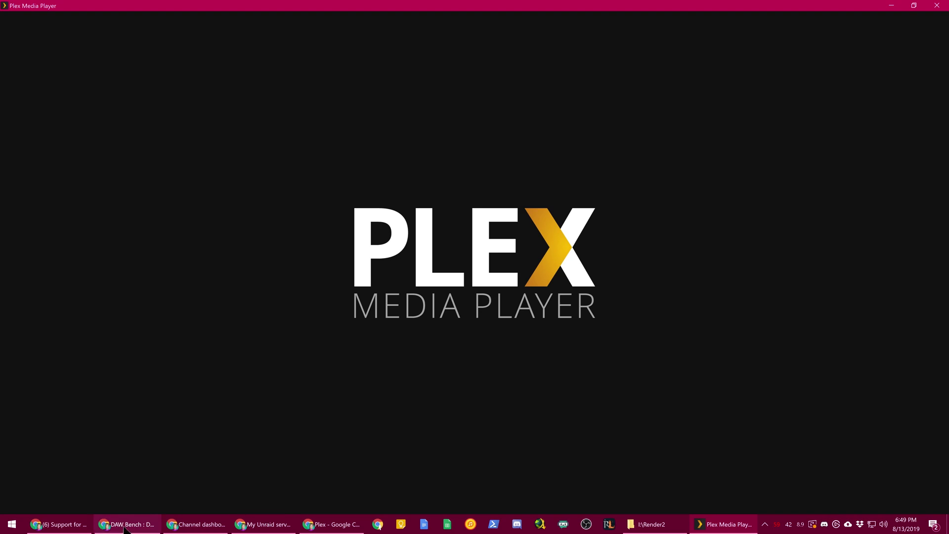
click(331, 524)
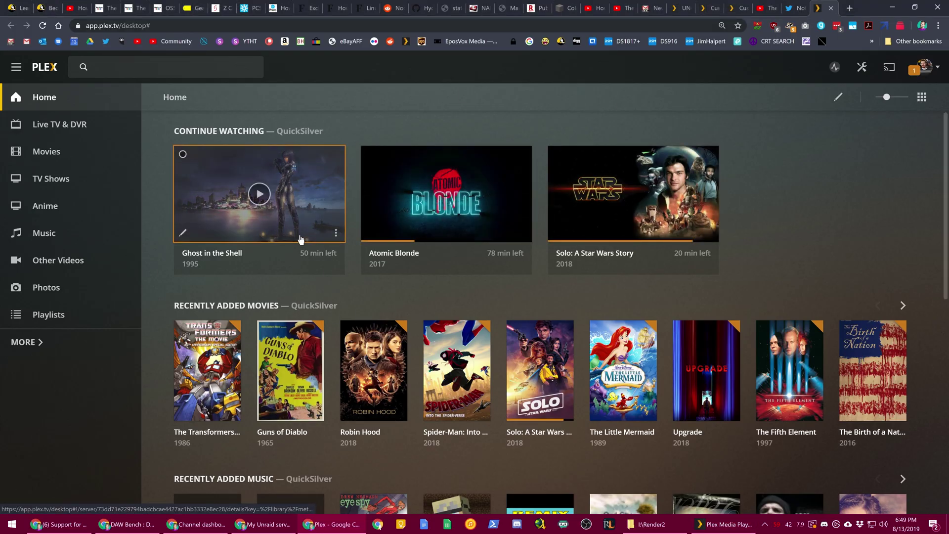
click(722, 524)
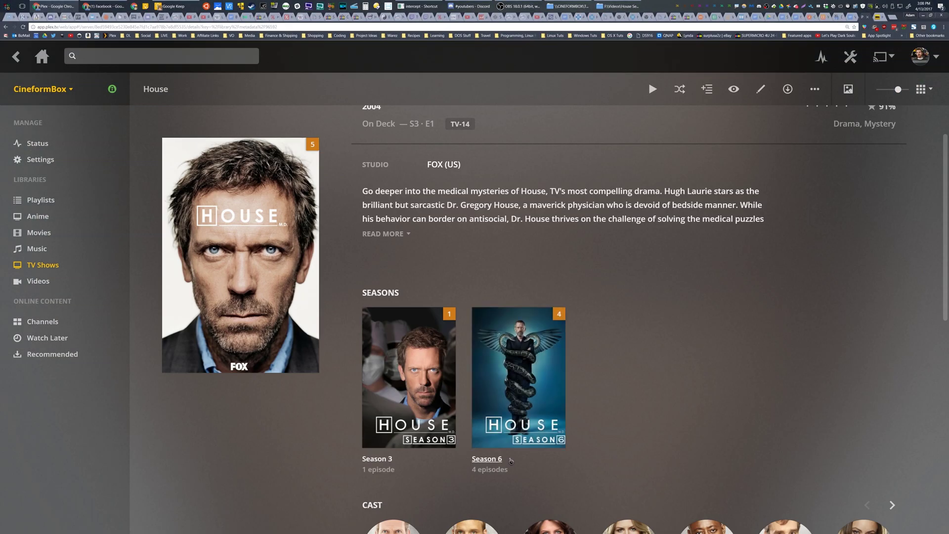
Scroll down the Plex Web home sections, then collapse the sidebar to icons only.
scroll(512, 461, down, 3)
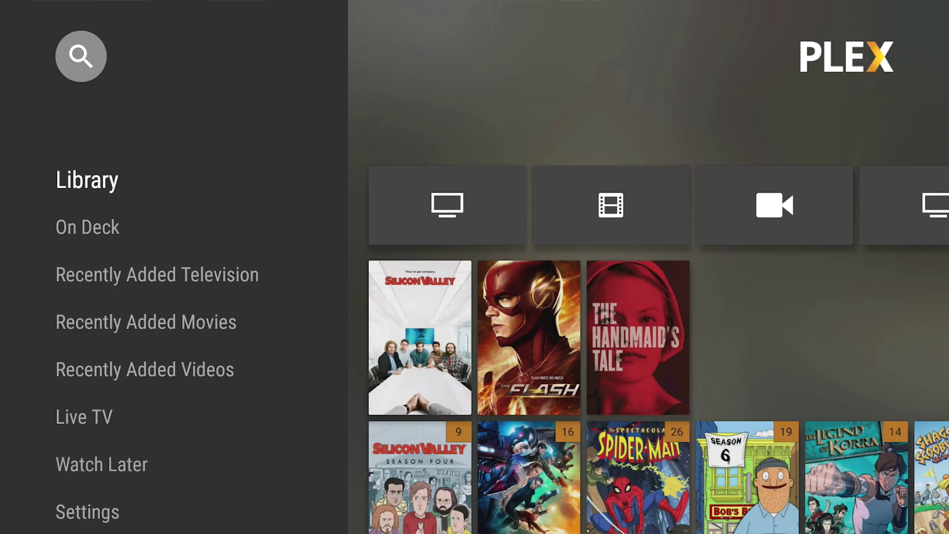
key(Down)
key(Down)
key(Down)
key(Down)
key(Down)
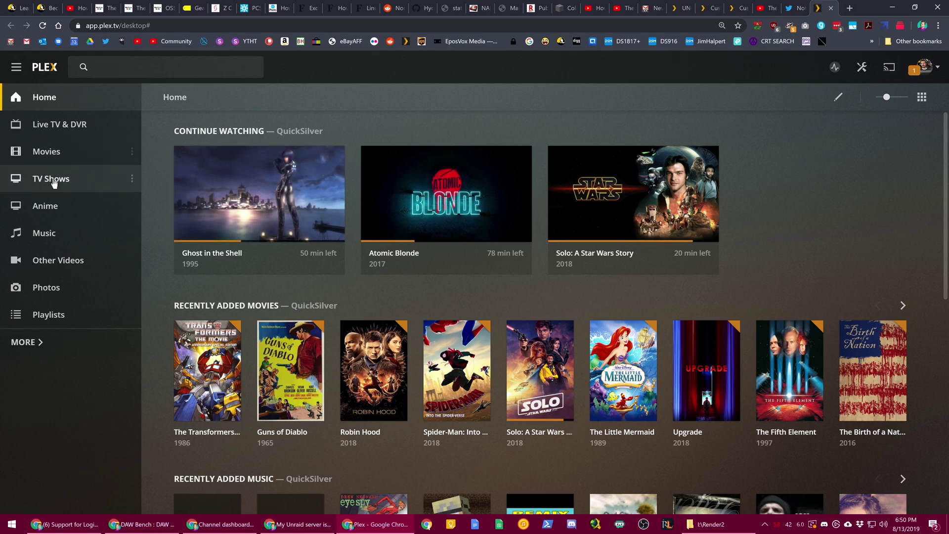
click(17, 66)
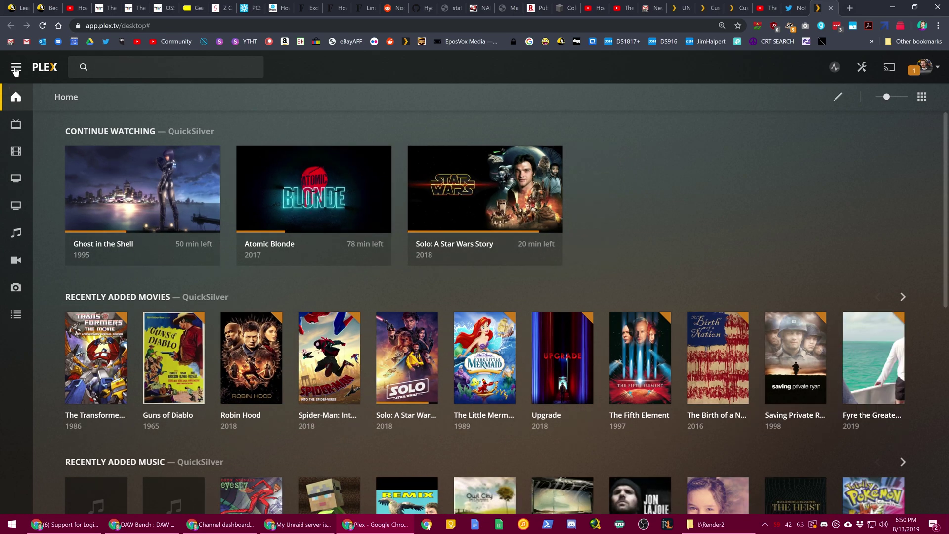
Expand the sidebar, go fullscreen with F11, and enter library reorder mode from Music's options.
click(17, 67)
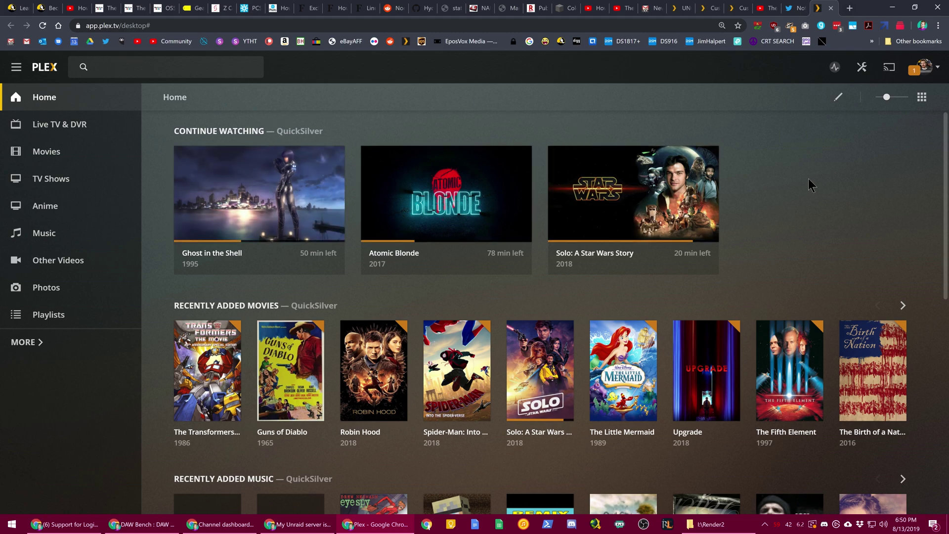
key(F11)
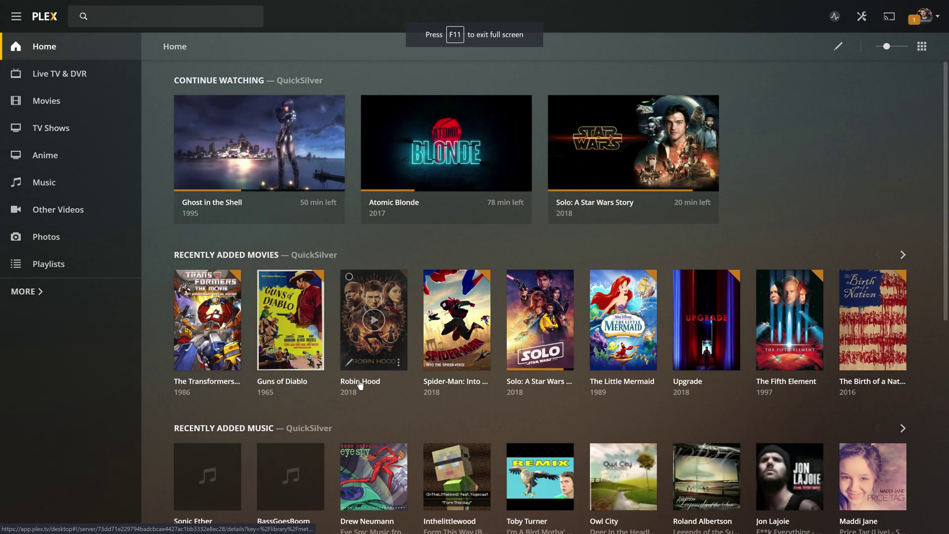
scroll(353, 381, down, 8)
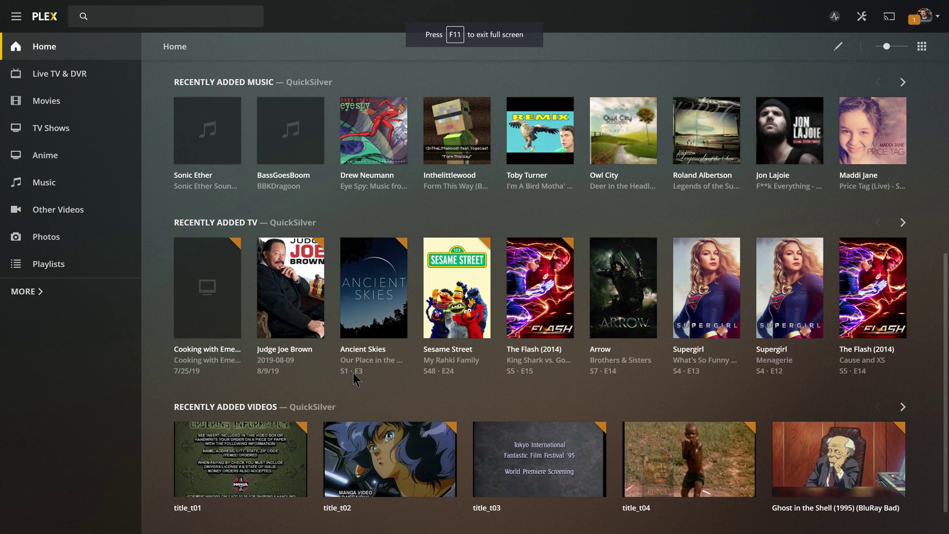
scroll(353, 373, down, 1)
scroll(350, 368, up, 8)
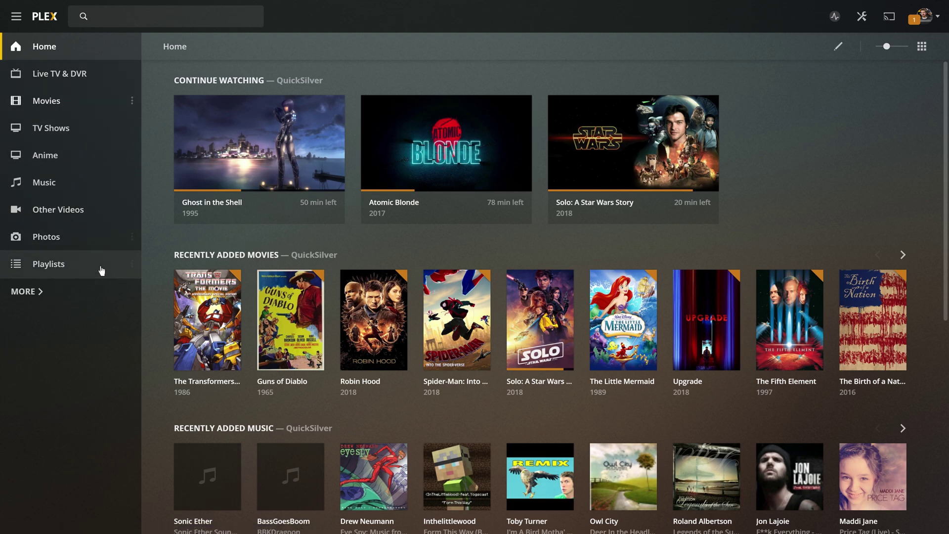
click(132, 185)
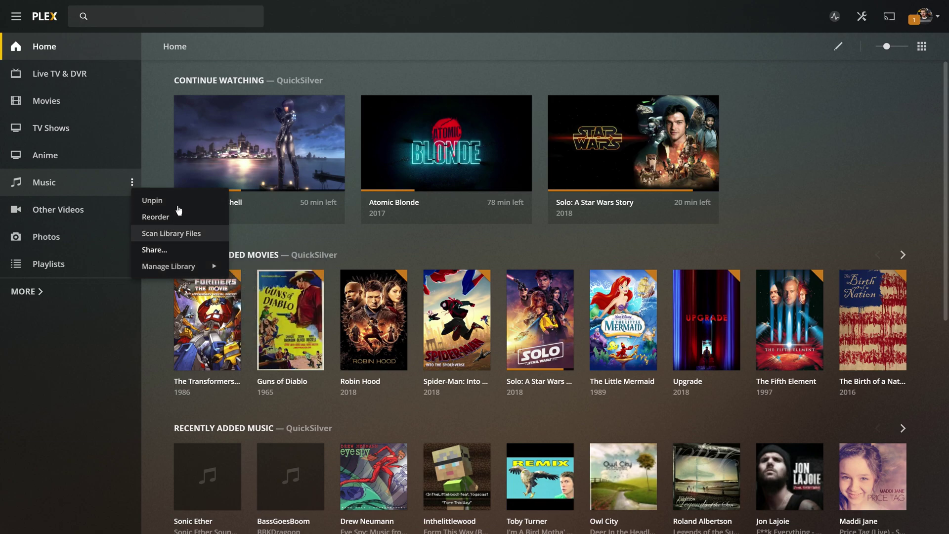
click(149, 216)
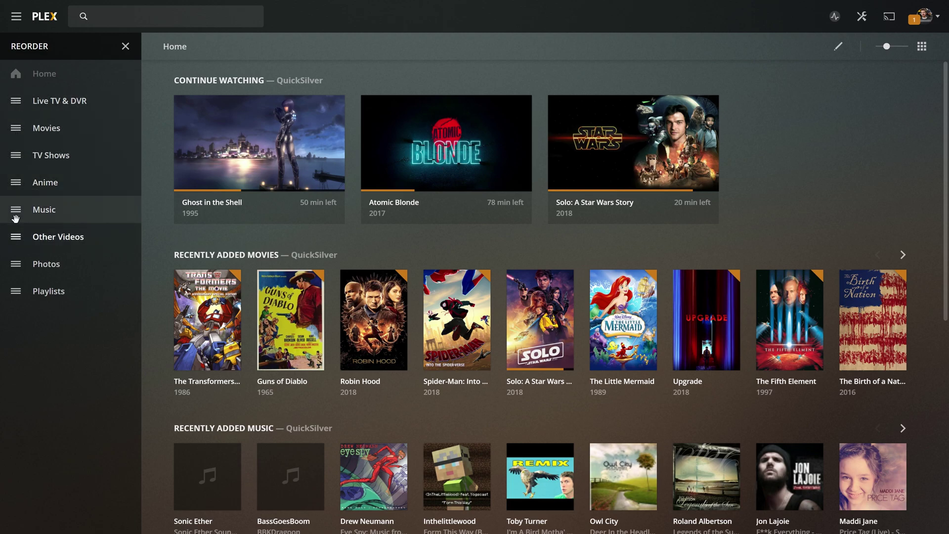
Drag Music and Photos below Playlists and finish reordering.
drag(15, 208, 17, 293)
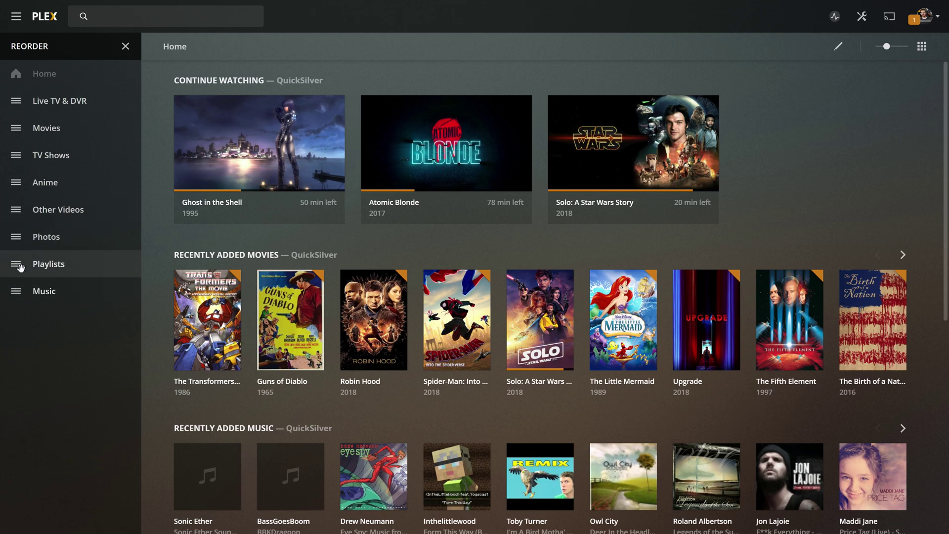
drag(16, 237, 17, 267)
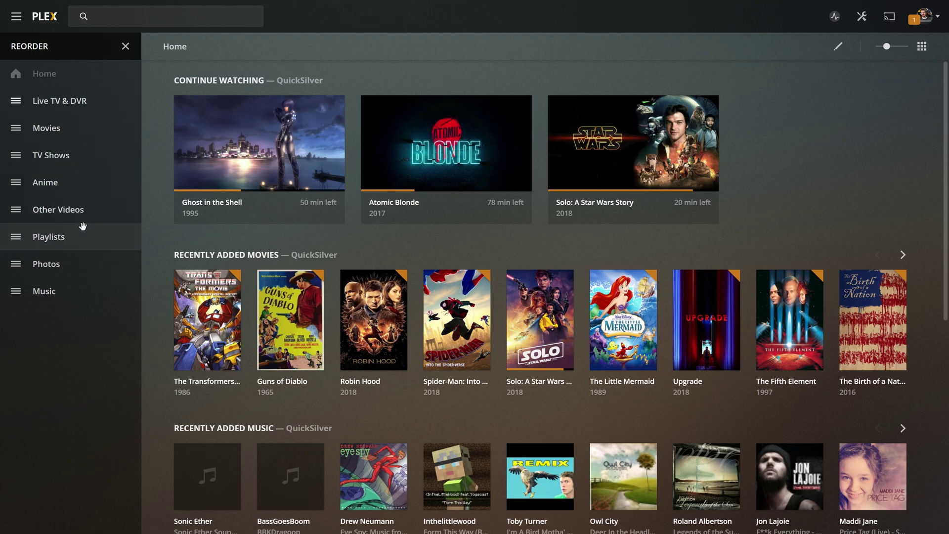
click(126, 47)
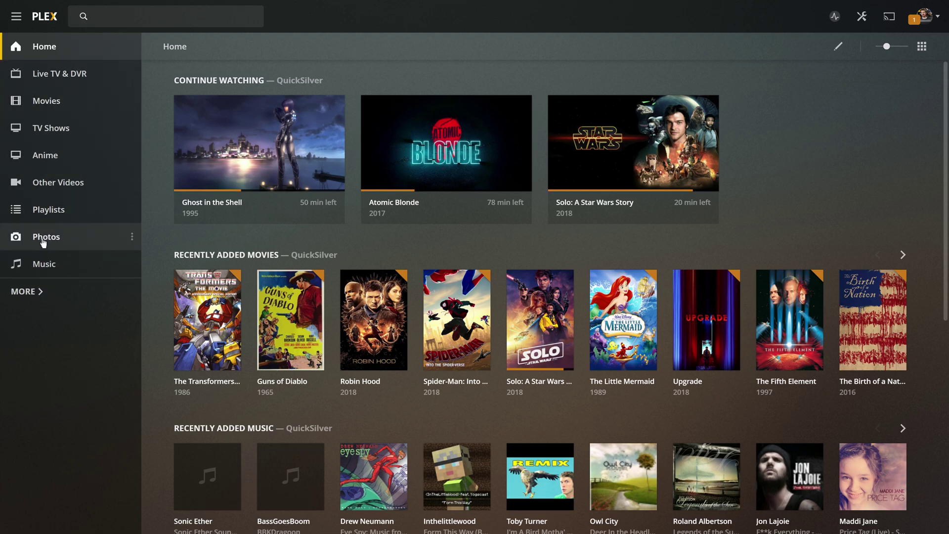
Unpin Music and Photos from the sidebar.
click(131, 267)
click(151, 283)
click(132, 238)
click(150, 256)
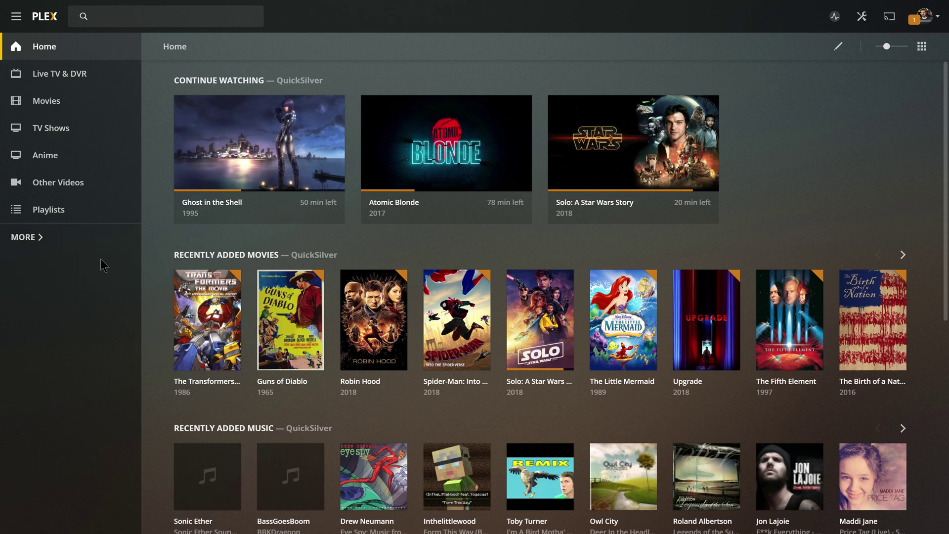
click(34, 240)
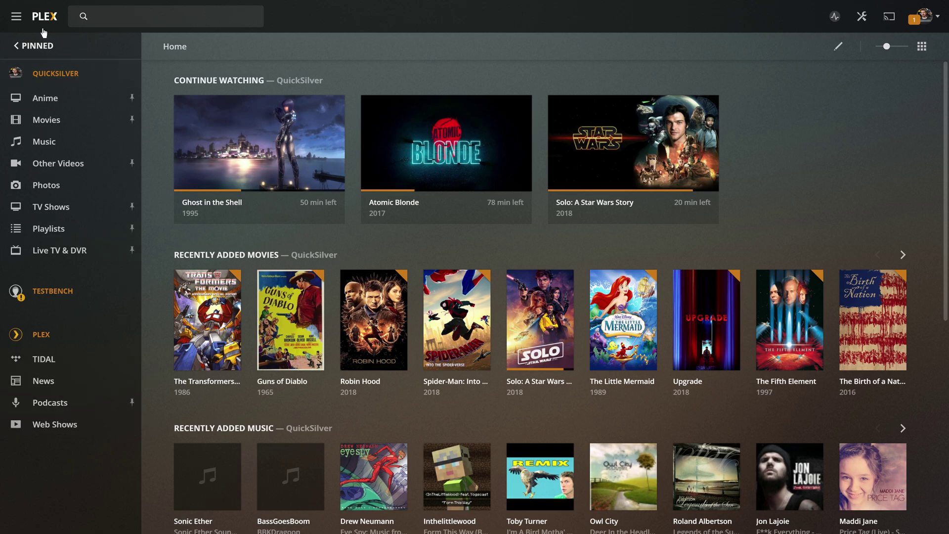
click(26, 45)
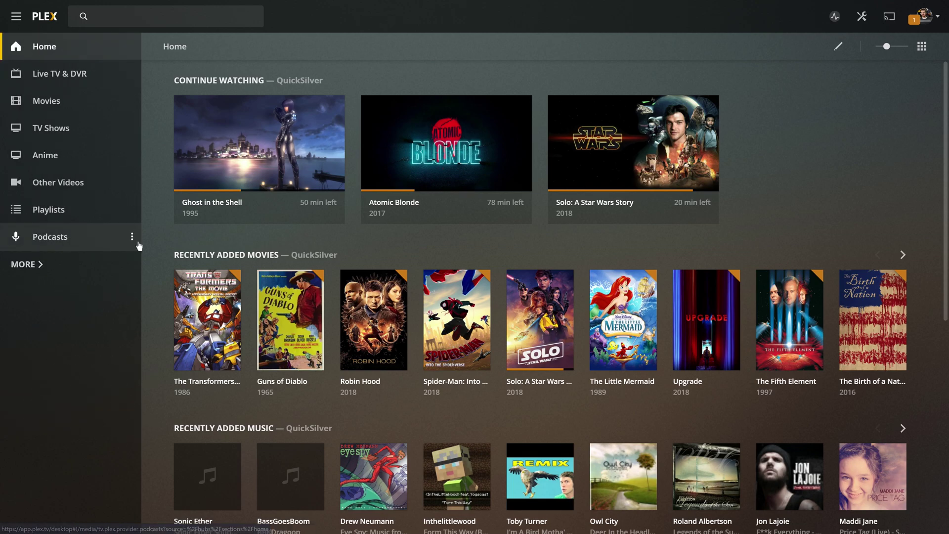
click(132, 237)
click(150, 271)
drag(17, 263, 29, 79)
click(125, 46)
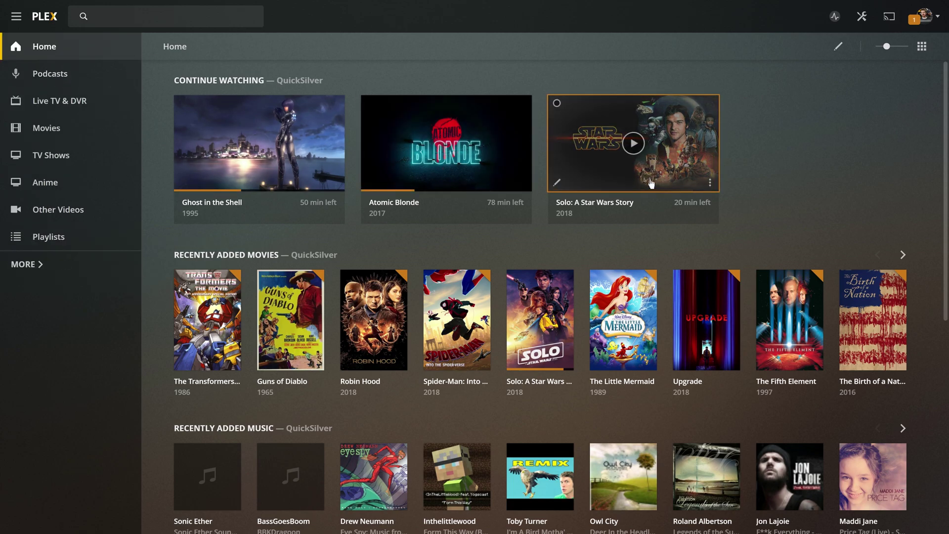
click(131, 74)
click(144, 92)
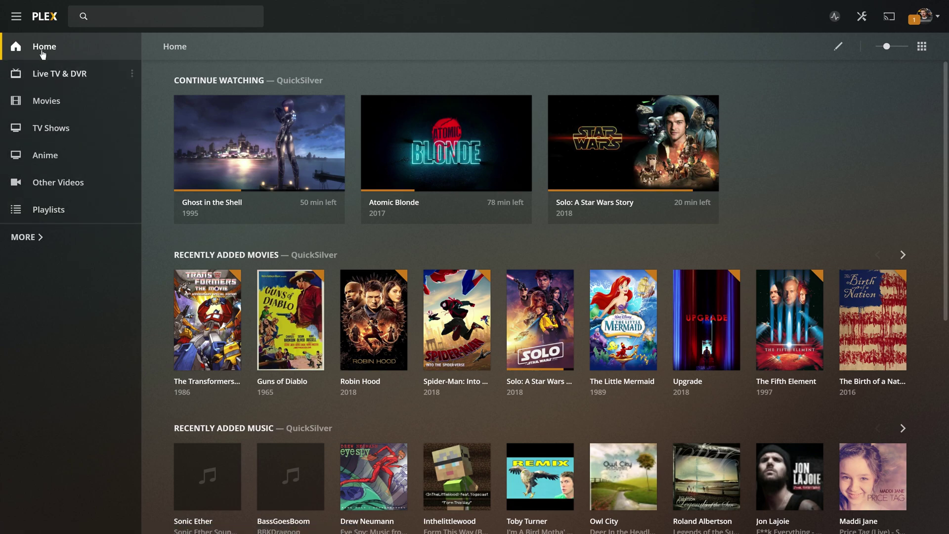
click(16, 17)
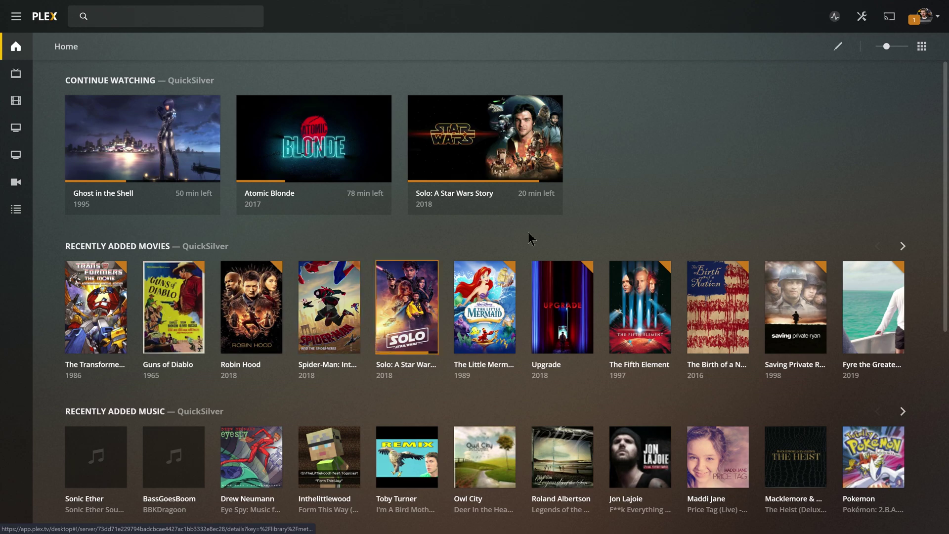
scroll(328, 251, down, 5)
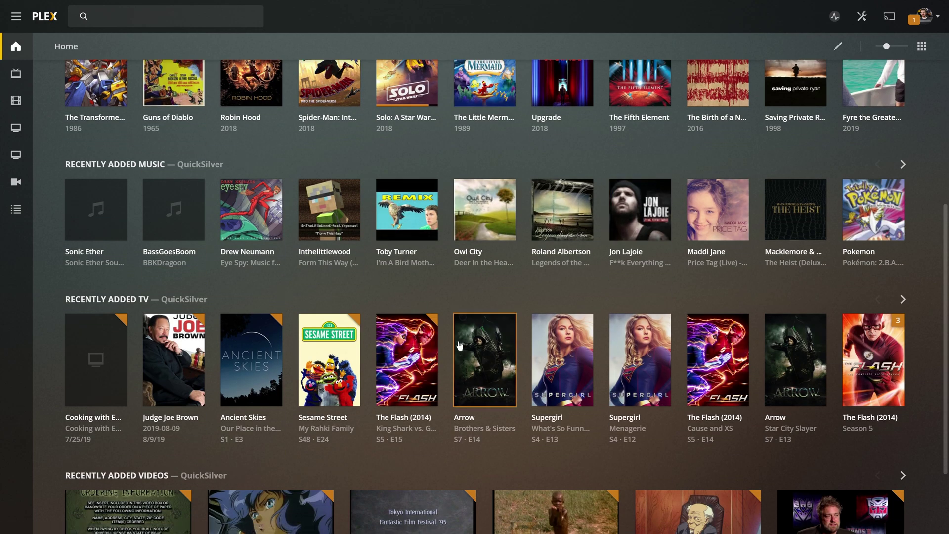
scroll(295, 348, up, 5)
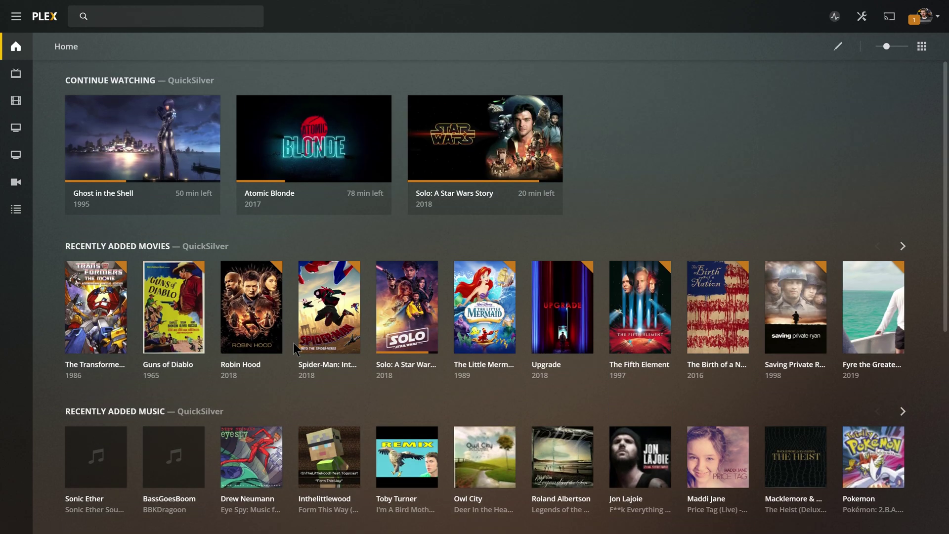
click(23, 77)
click(28, 97)
click(27, 128)
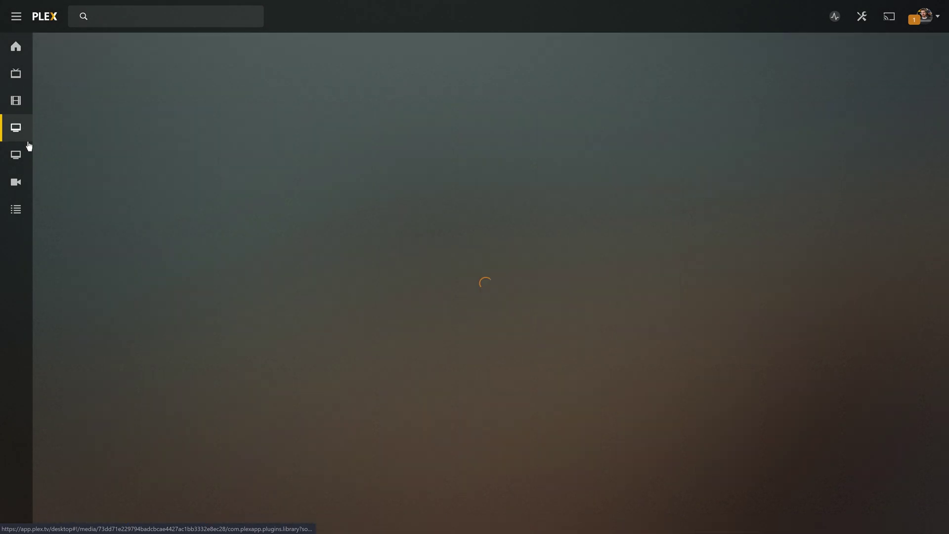
click(15, 159)
click(15, 183)
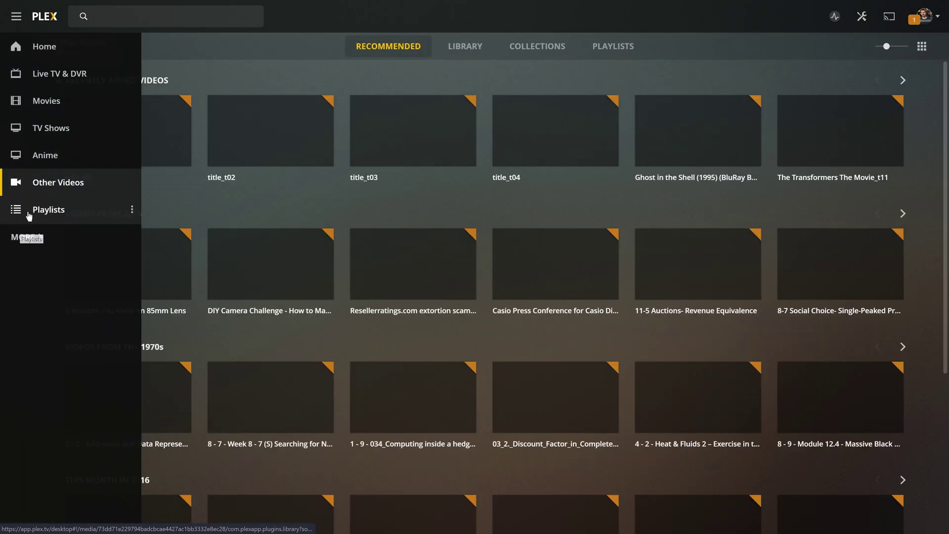
click(28, 215)
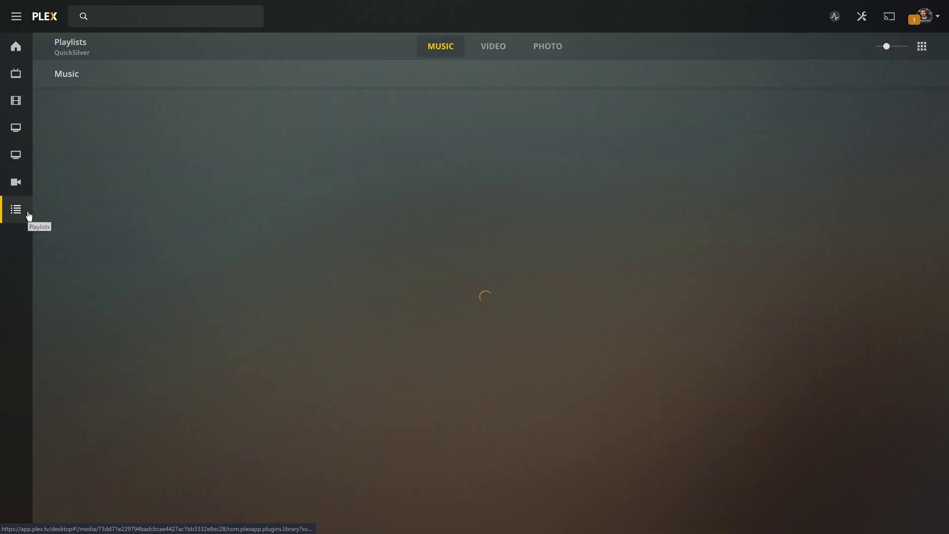
mouse_move(15, 205)
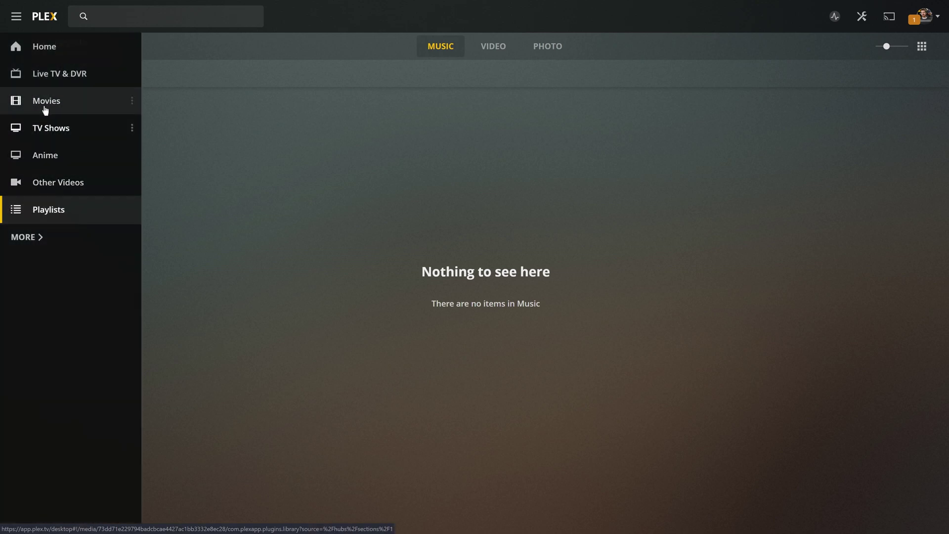
click(17, 17)
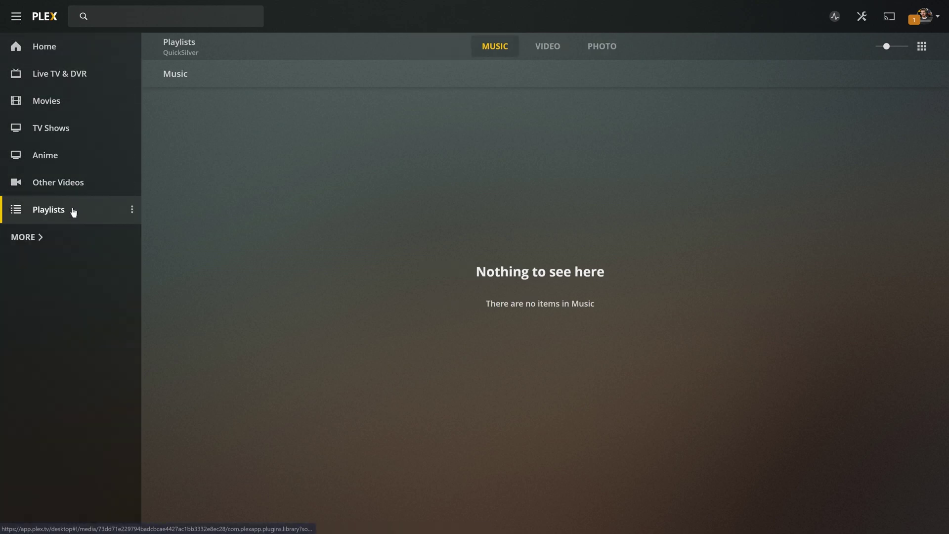
click(547, 45)
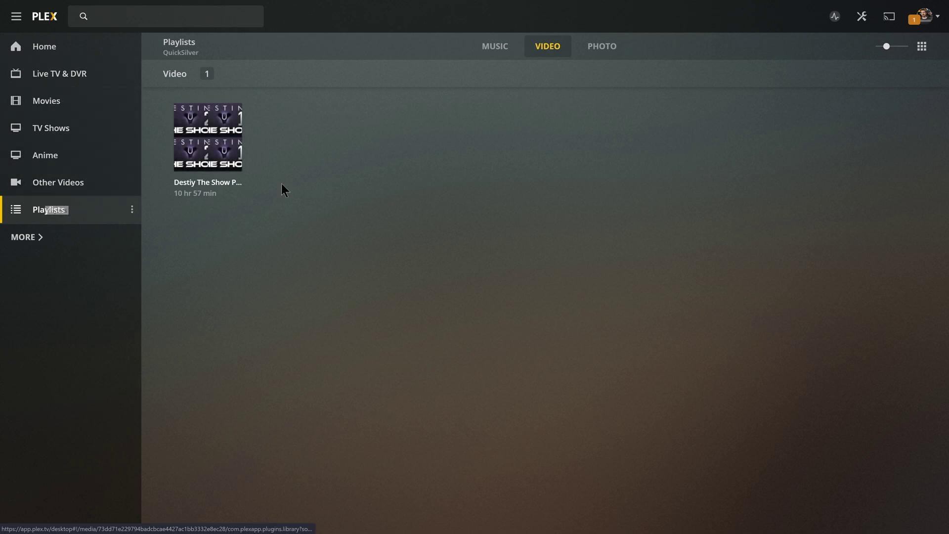
click(508, 46)
click(551, 49)
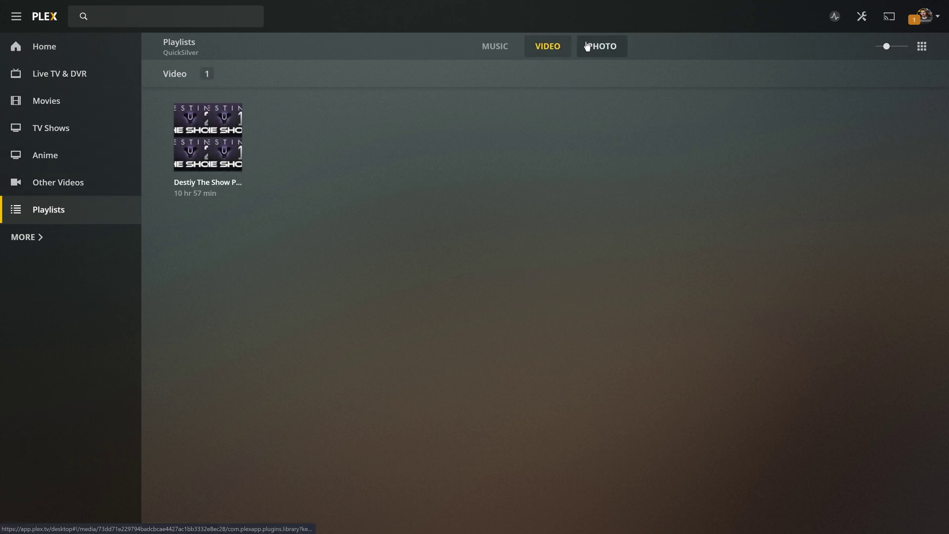
click(588, 46)
click(553, 54)
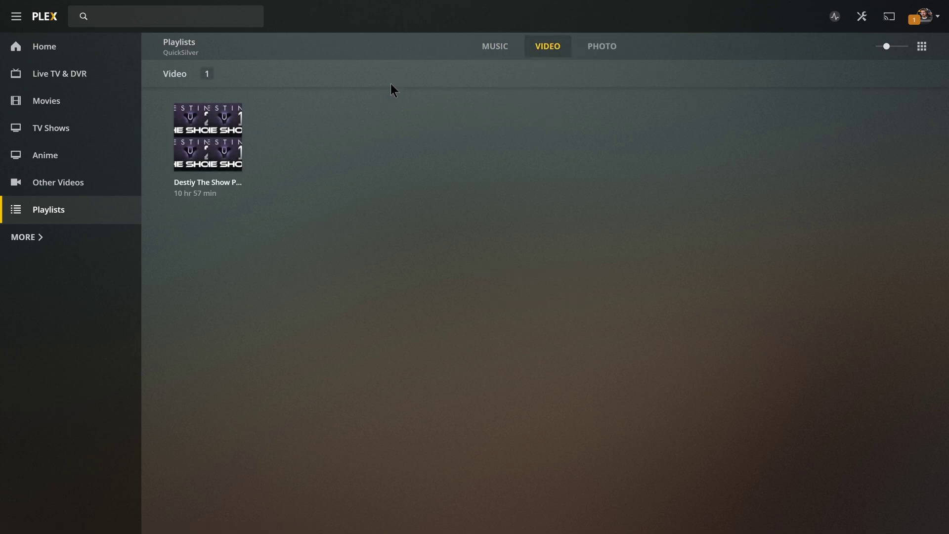
click(101, 54)
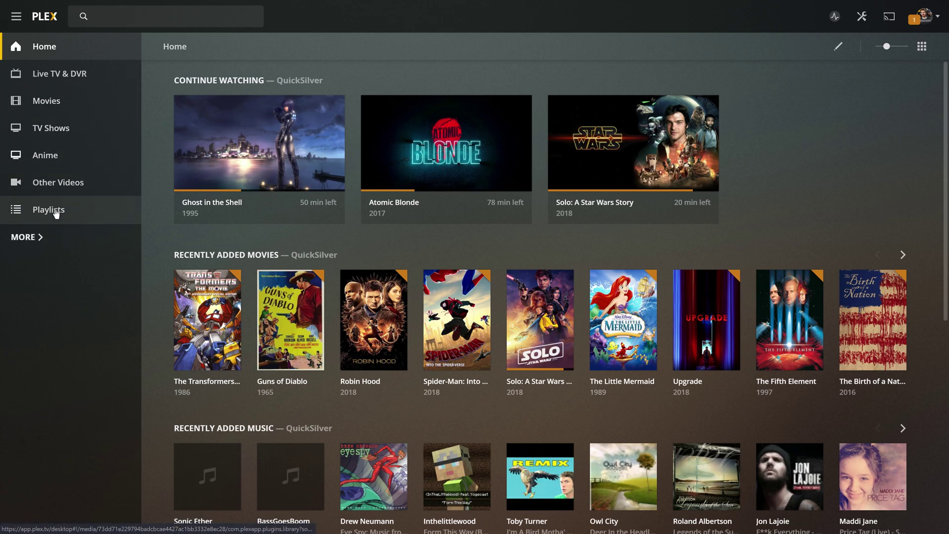
Show the full list of pinned sources and switch the sidebar to the TESTBENCH server.
click(30, 239)
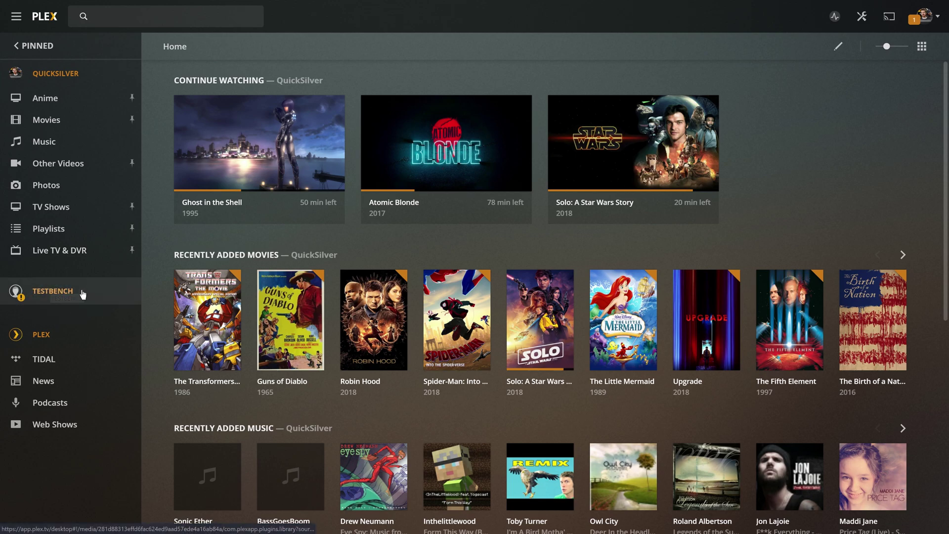
click(64, 308)
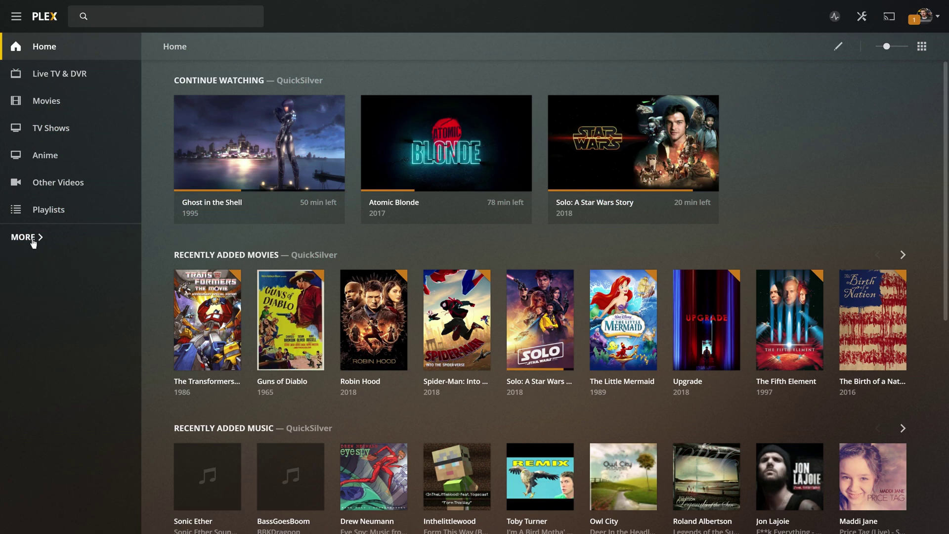
click(32, 240)
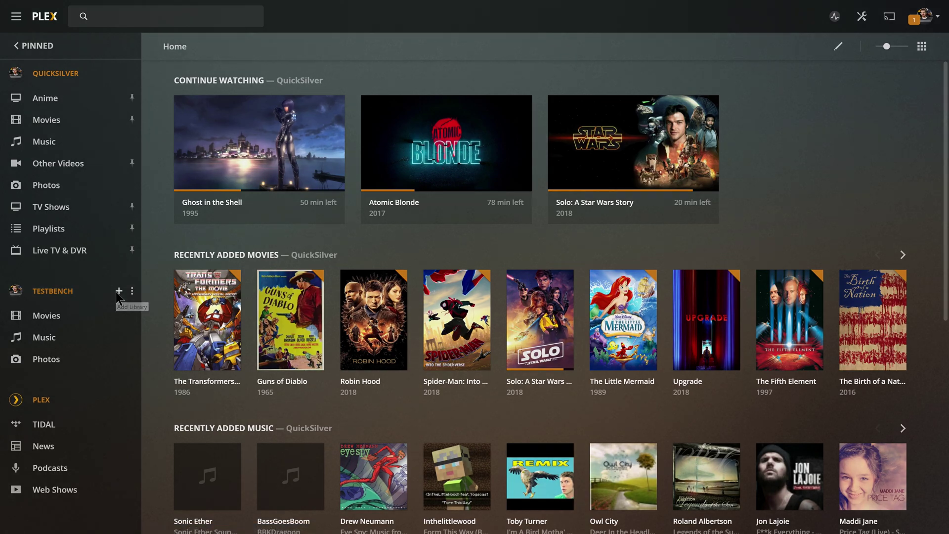
Start and cancel adding a library to TESTBENCH, then open TESTBENCH's home page.
click(118, 291)
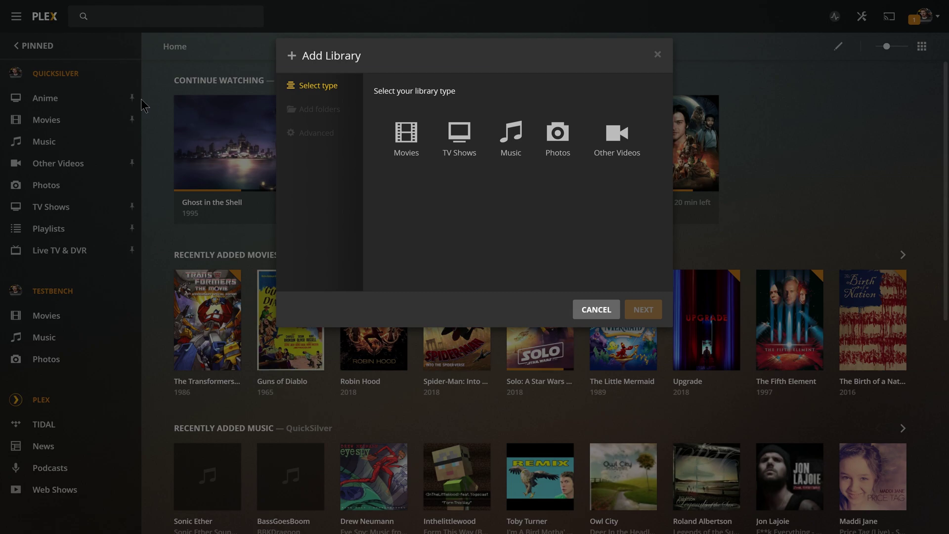
click(596, 310)
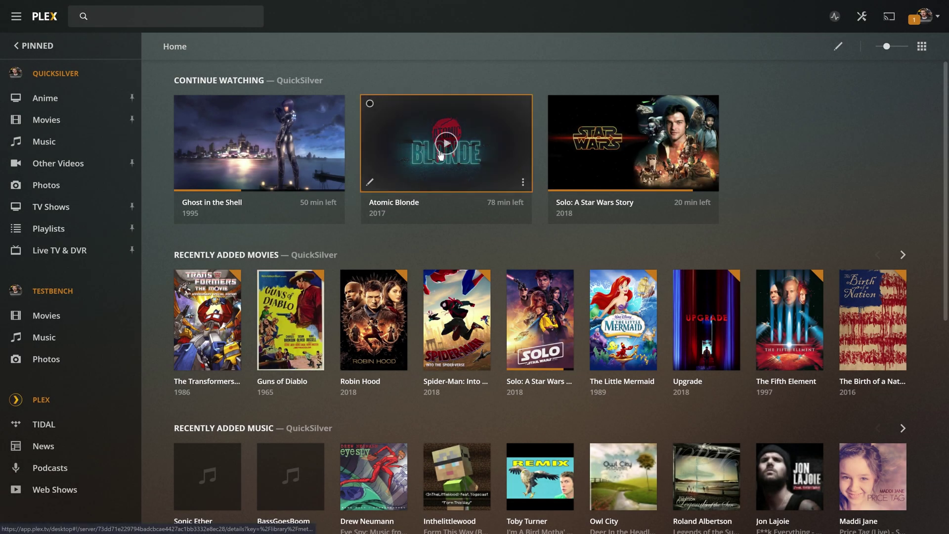
click(132, 291)
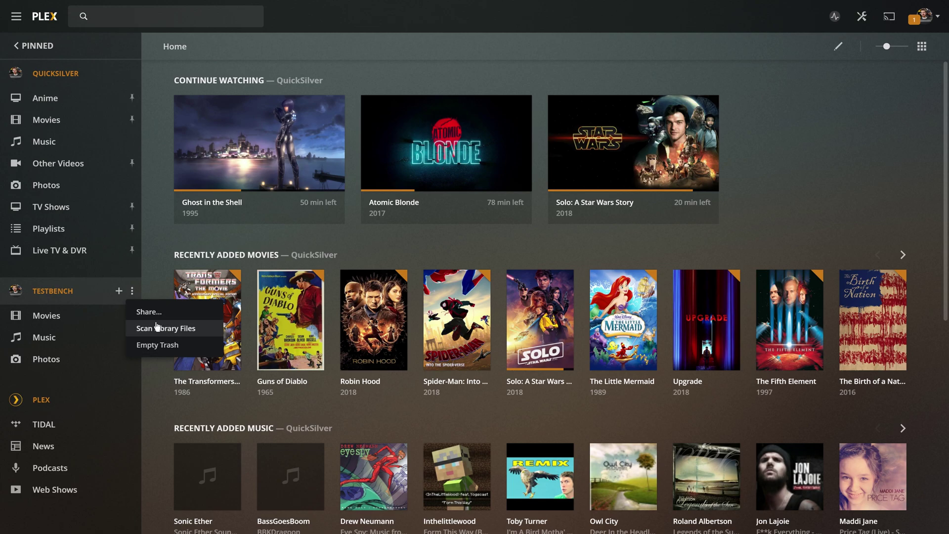
click(71, 291)
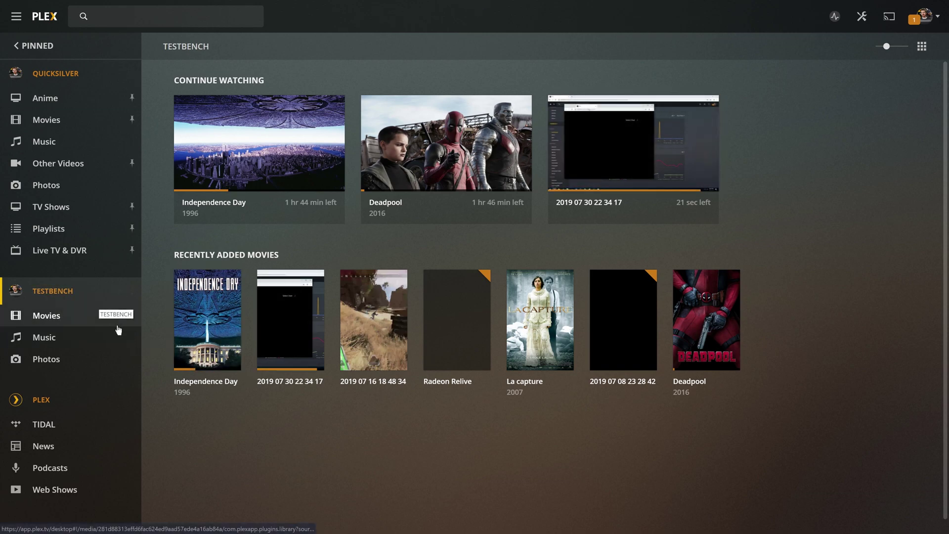
Pin TESTBENCH's Movies library to the sidebar.
click(133, 317)
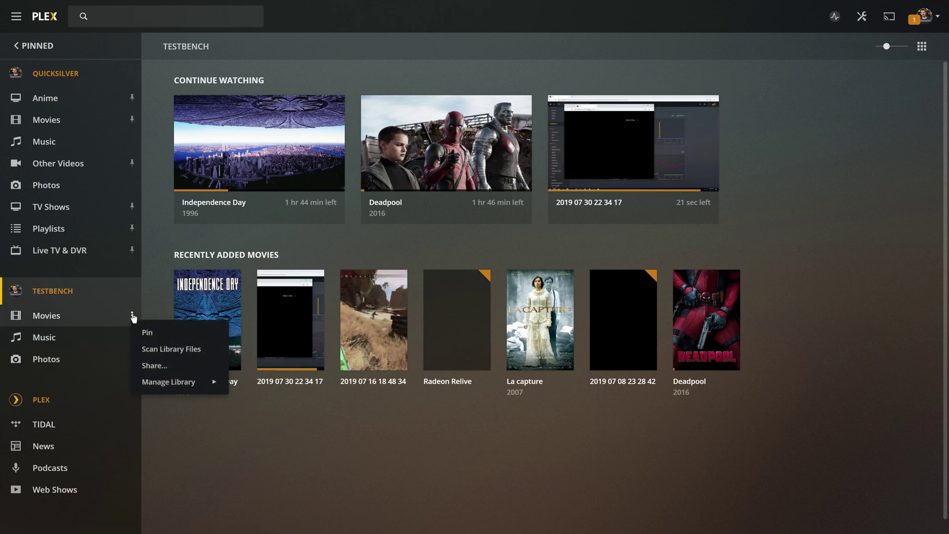
click(158, 335)
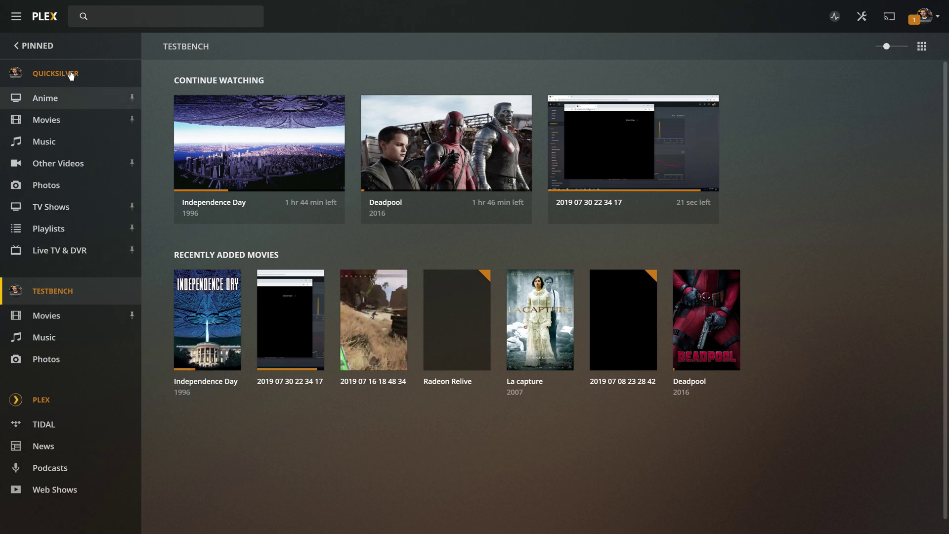
click(24, 52)
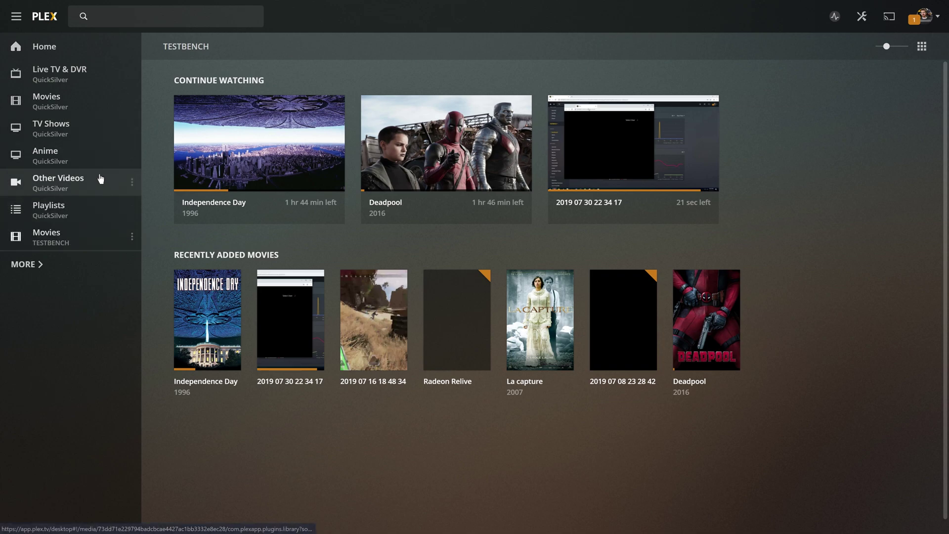
Reorder the sidebar so TESTBENCH Movies sits just below QuickSilver Movies.
click(132, 238)
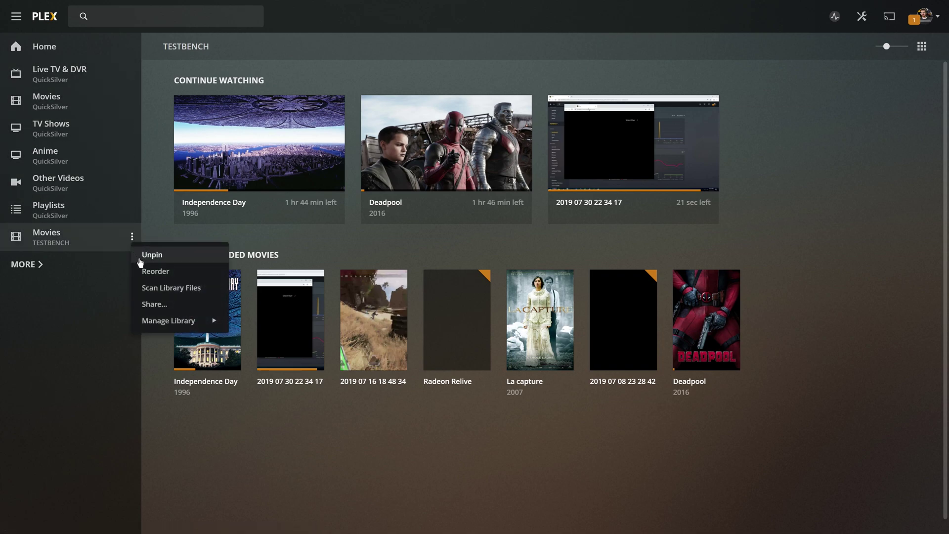
click(144, 269)
drag(26, 267, 33, 148)
click(126, 54)
Go Home, dismiss the server update notice, and open TESTBENCH Movies.
click(38, 45)
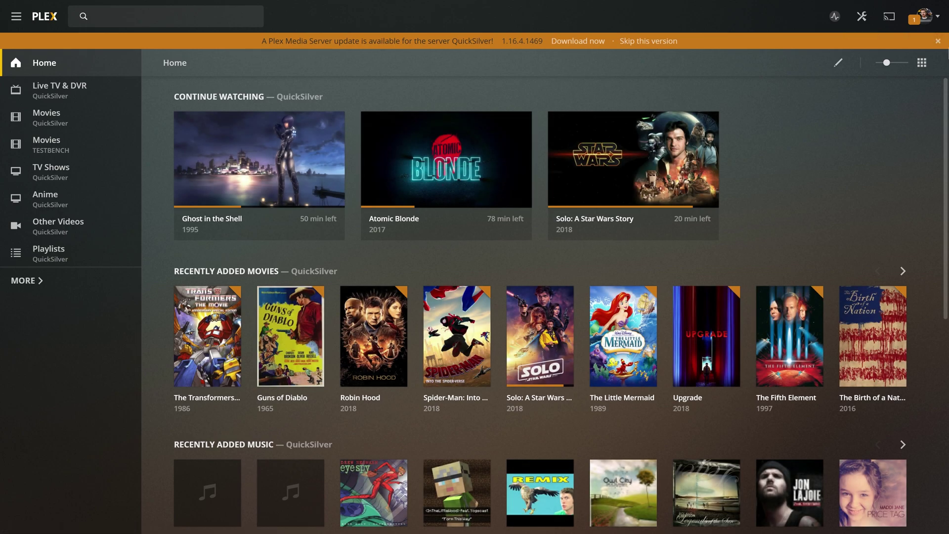
click(929, 41)
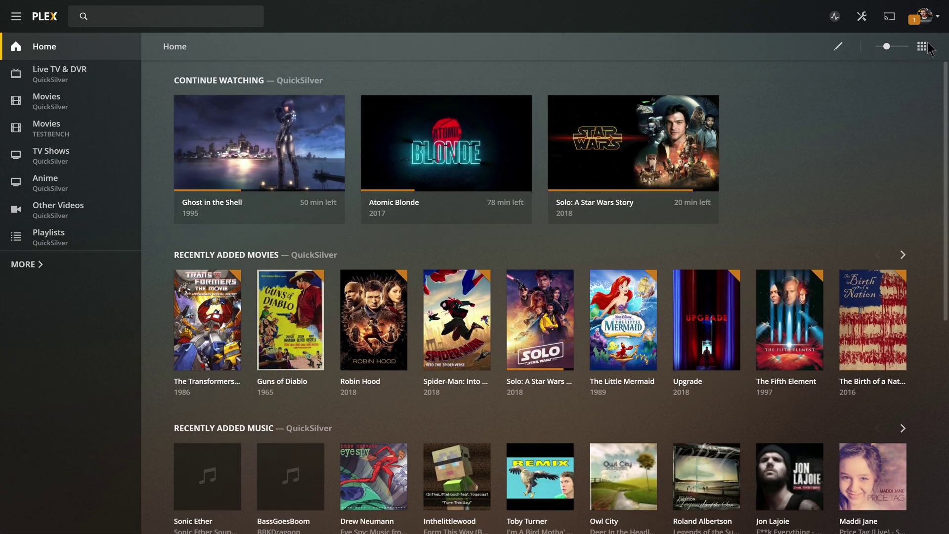
click(79, 131)
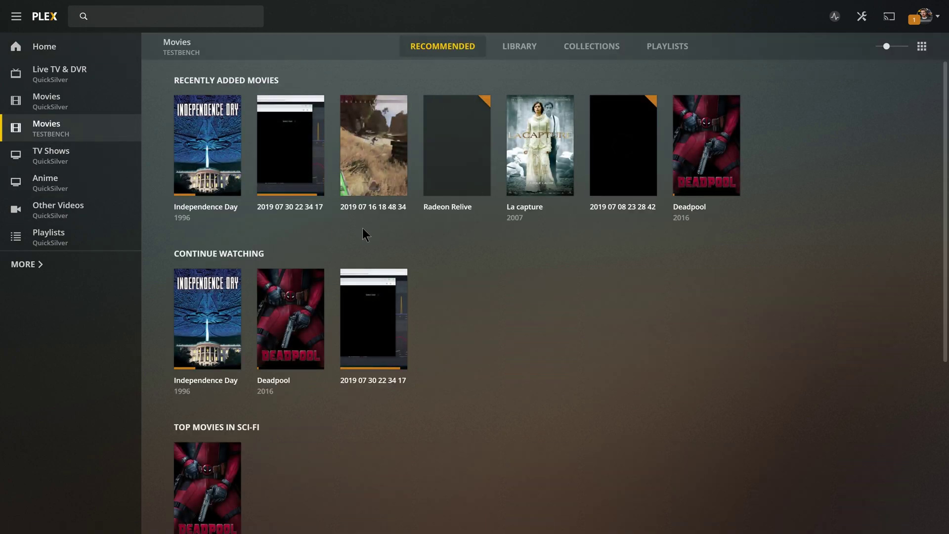
Move between QuickSilver Movies, Home and TESTBENCH Movies, ending on QuickSilver's 1222-title grid.
click(53, 96)
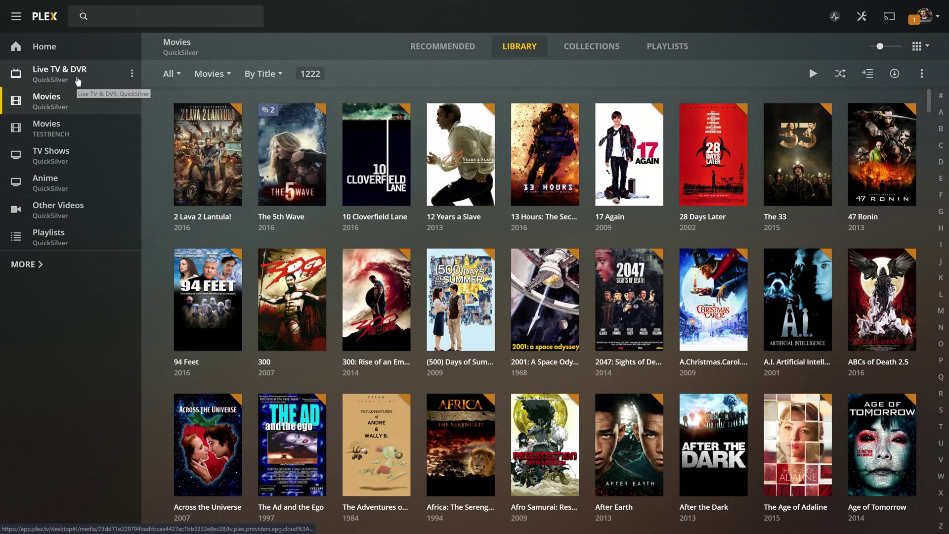
click(70, 50)
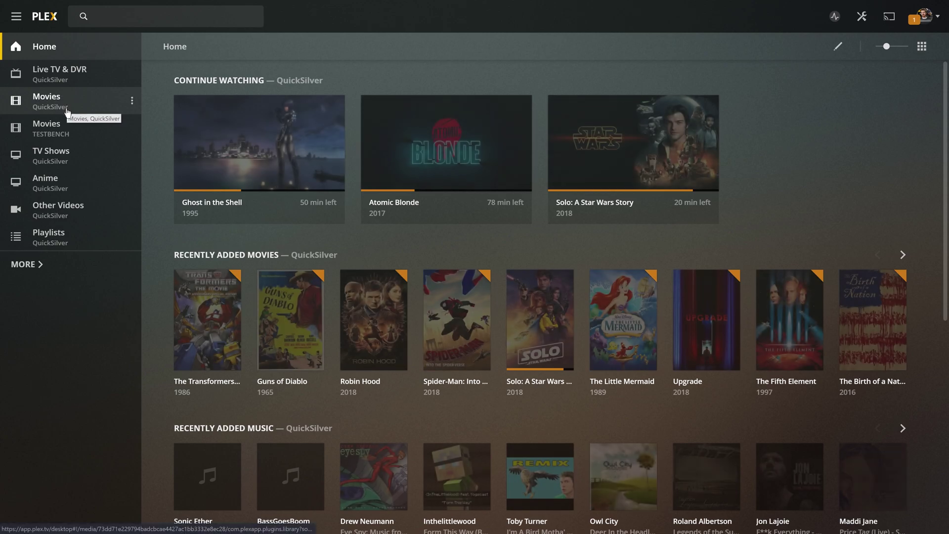
click(64, 128)
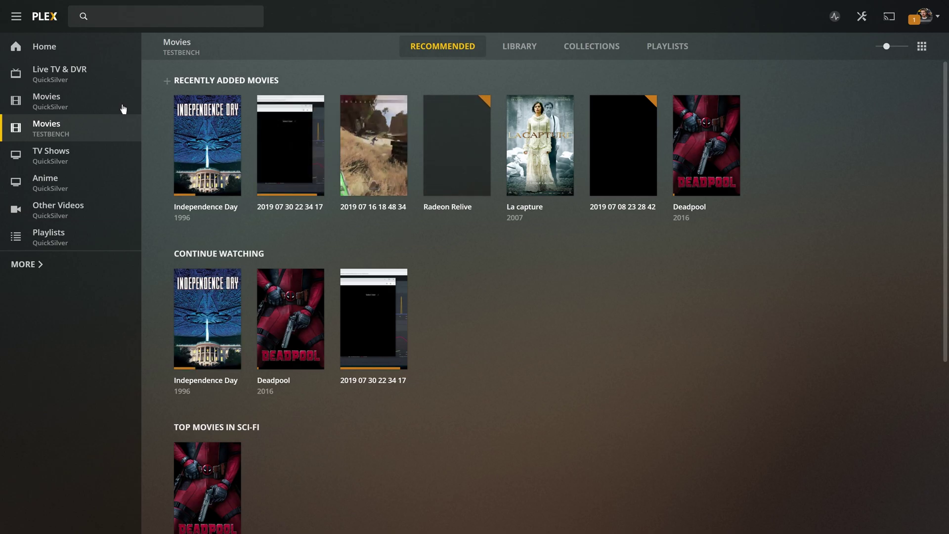
click(109, 89)
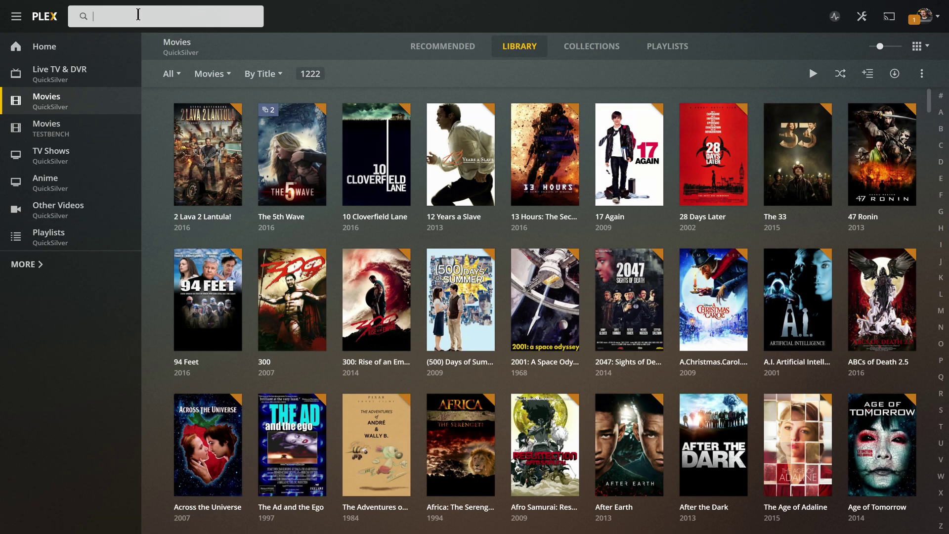
Search for 'Dea' and open the Deadpool (2016) movie page.
click(139, 15)
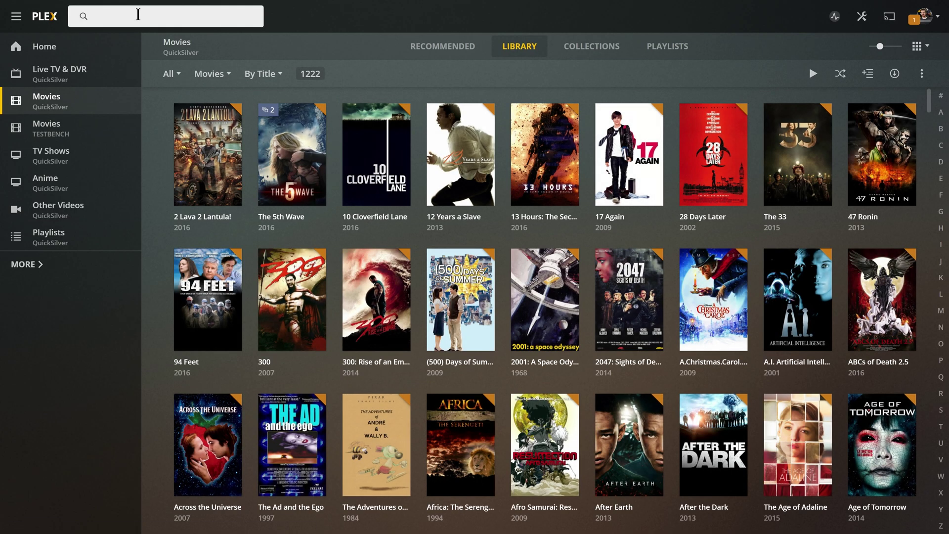
text(Deadpool)
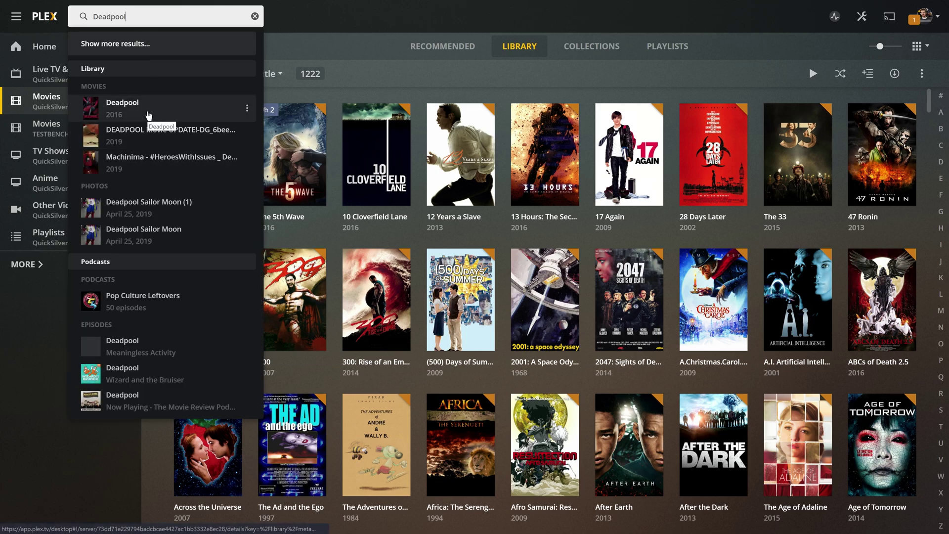
click(148, 116)
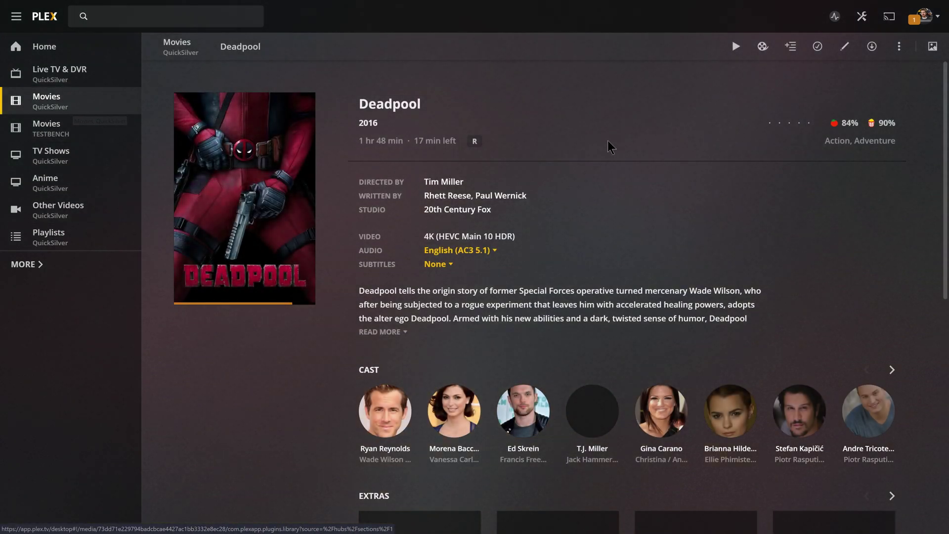
Look over Deadpool's details, then collapse the sidebar to icons only.
scroll(647, 257, down, 5)
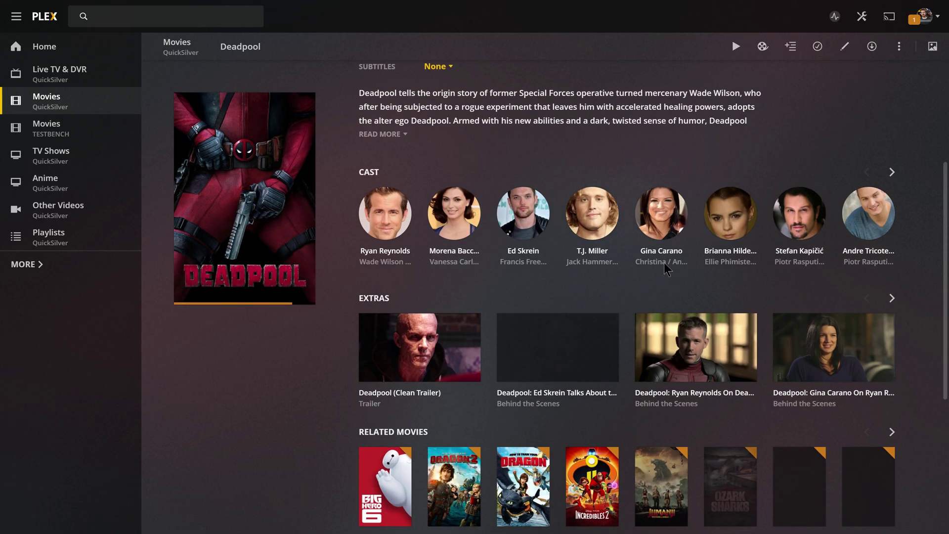
scroll(638, 247, up, 3)
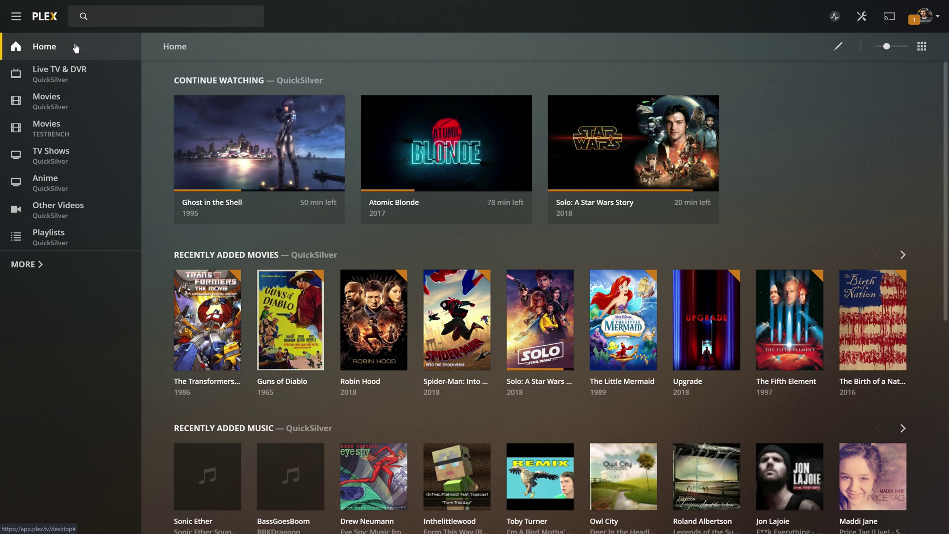
click(17, 16)
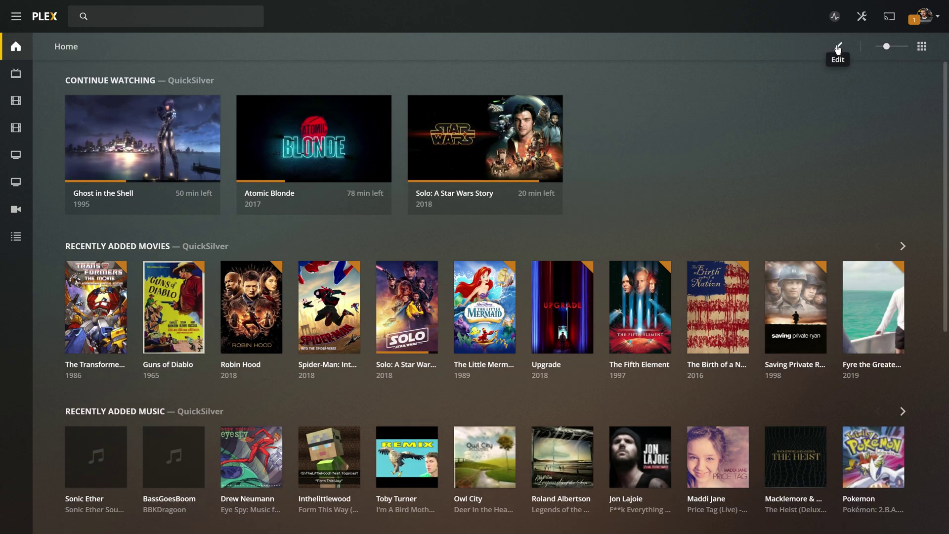
Restore the default home hubs in the Customize Home dialog.
scroll(248, 247, down, 7)
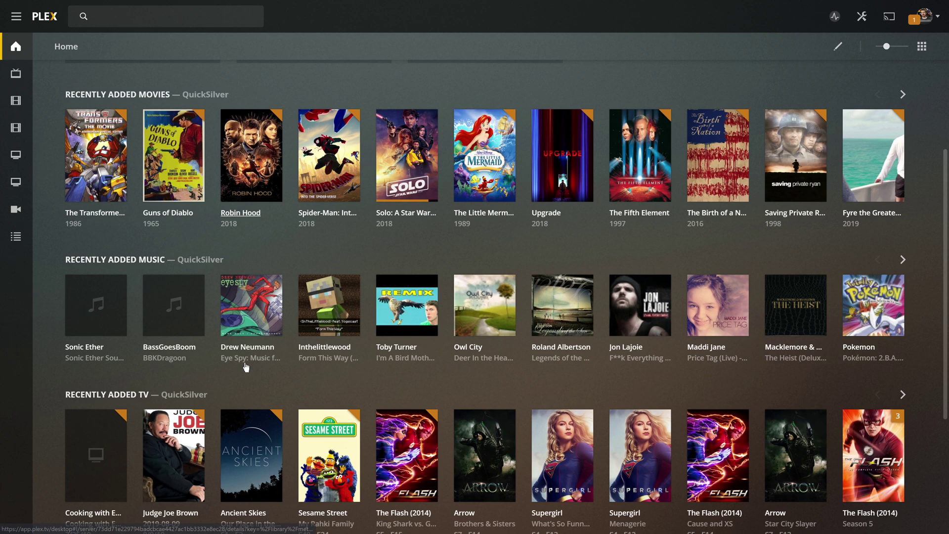
scroll(242, 366, up, 7)
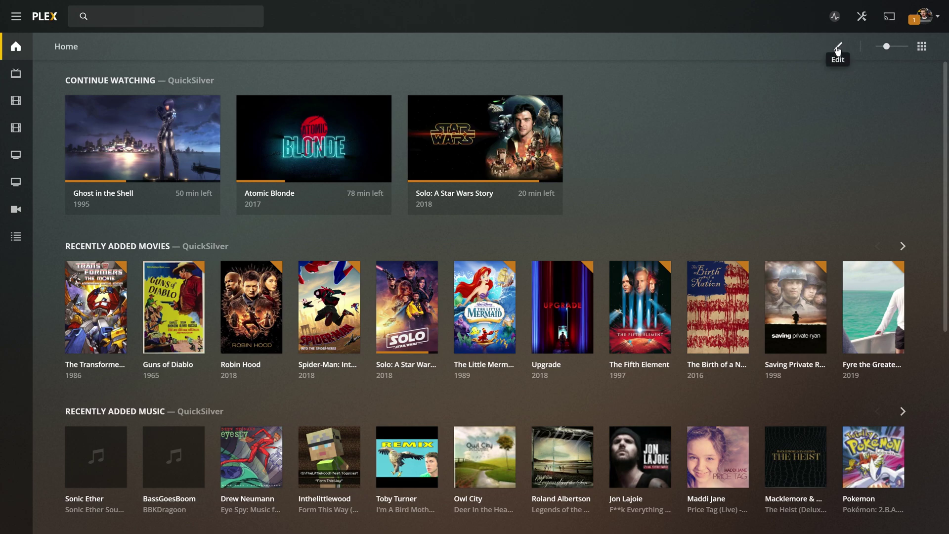
click(837, 50)
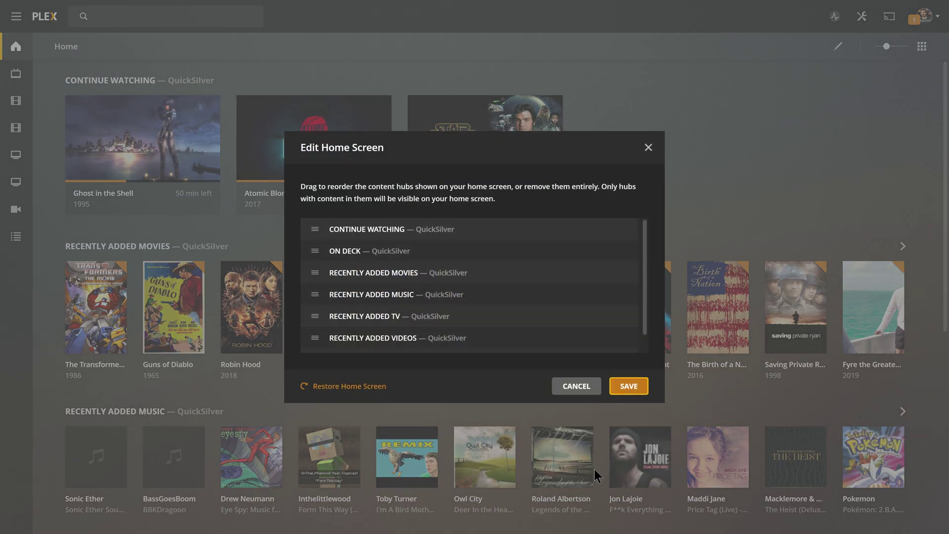
scroll(508, 284, down, 2)
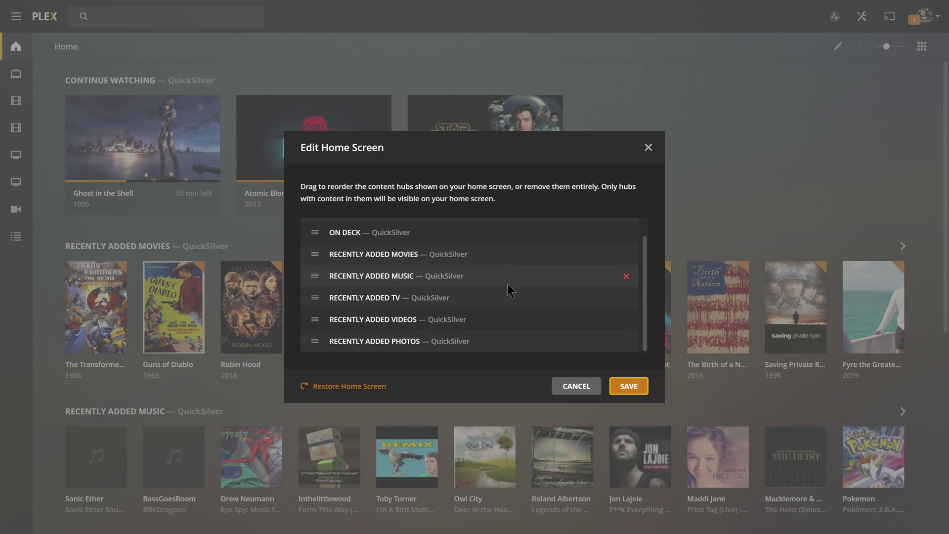
scroll(495, 298, up, 1)
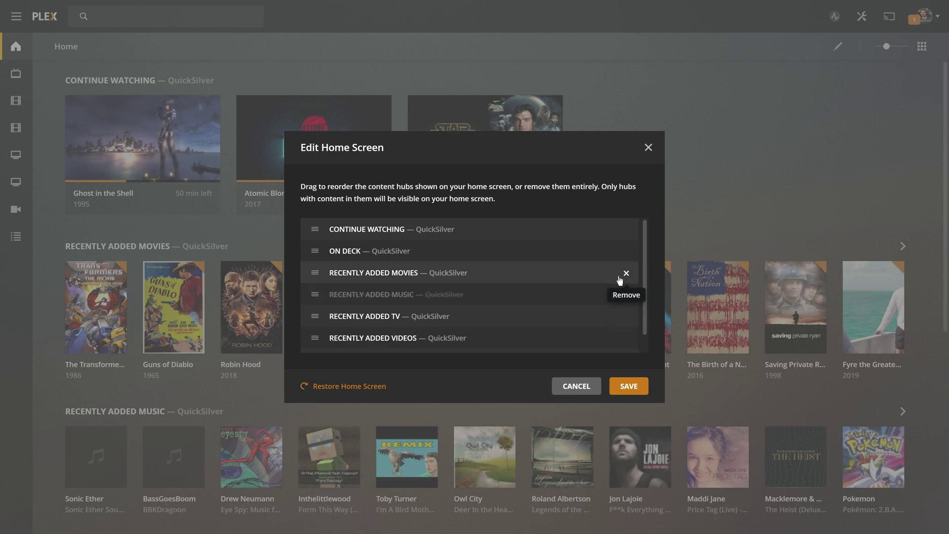
scroll(619, 280, down, 1)
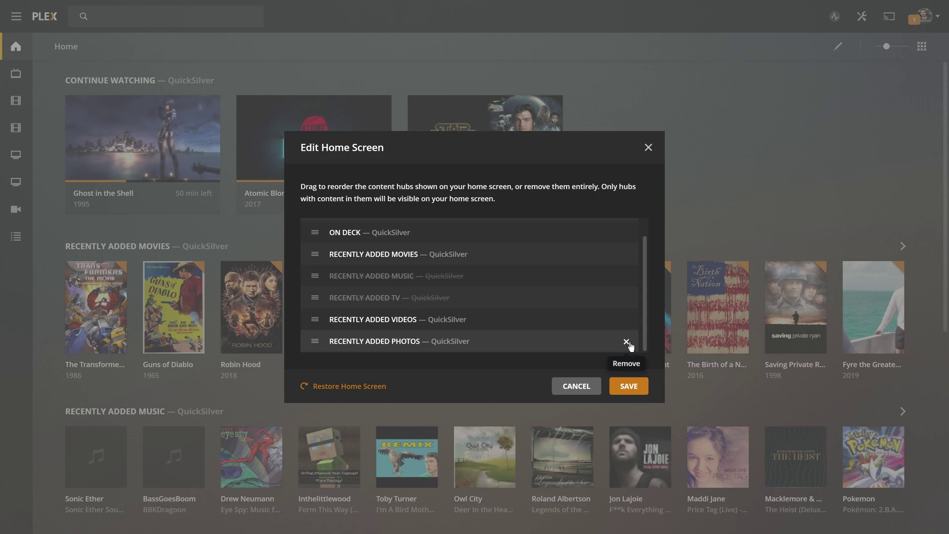
click(331, 390)
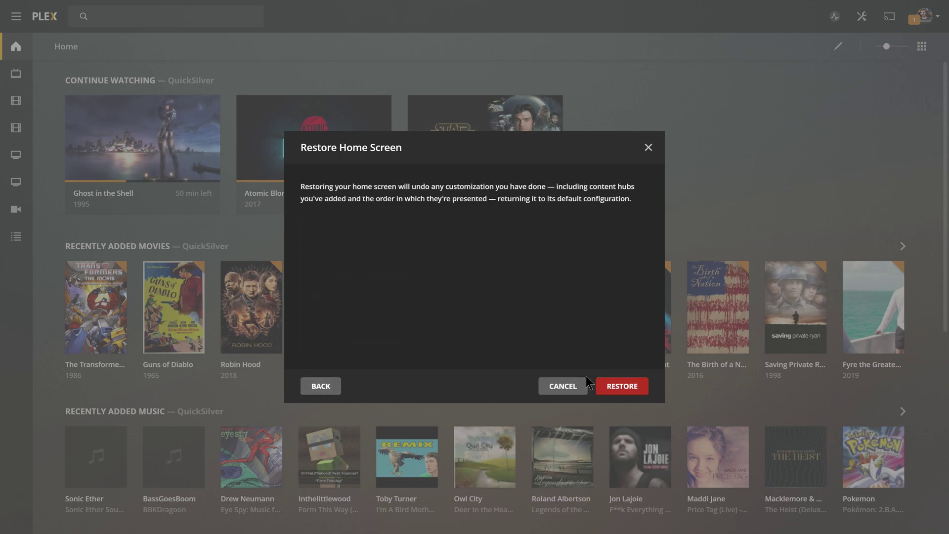
click(613, 386)
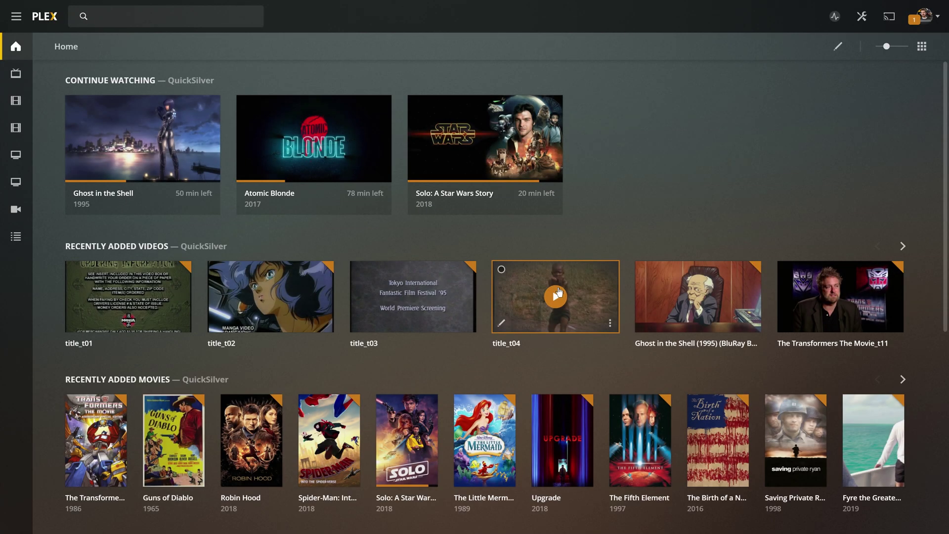
Remove the Recently Added Videos, TV and Music hubs and save the home hub list.
click(837, 46)
click(626, 274)
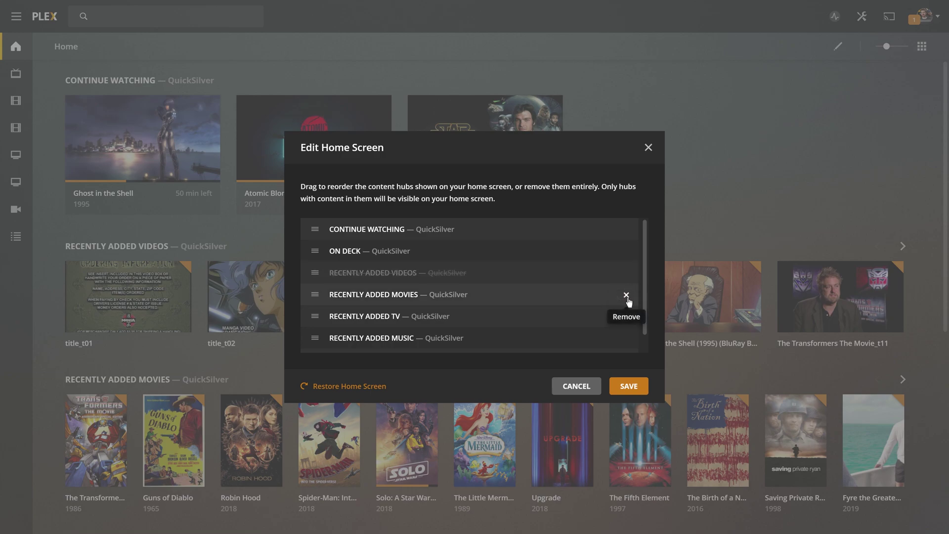
click(626, 317)
click(626, 339)
scroll(625, 339, down, 2)
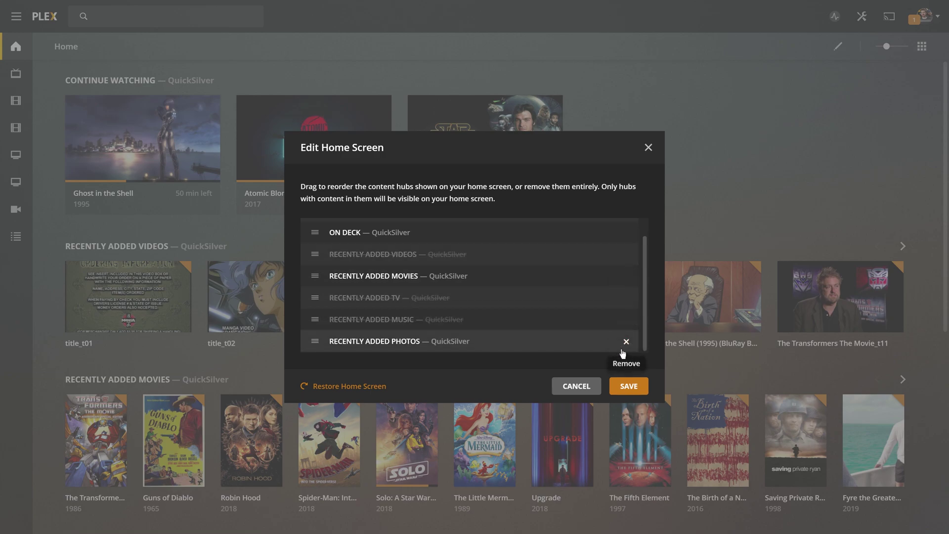
scroll(621, 345, up, 2)
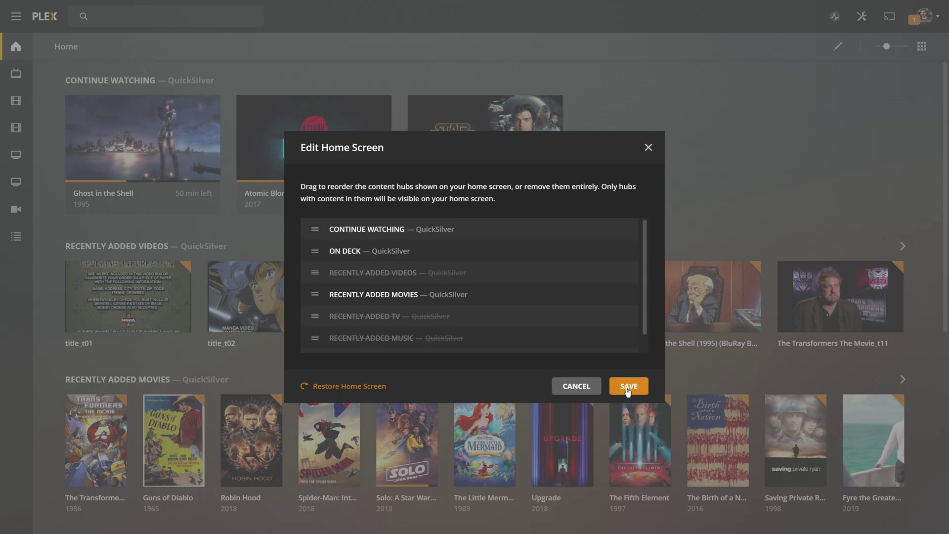
click(628, 386)
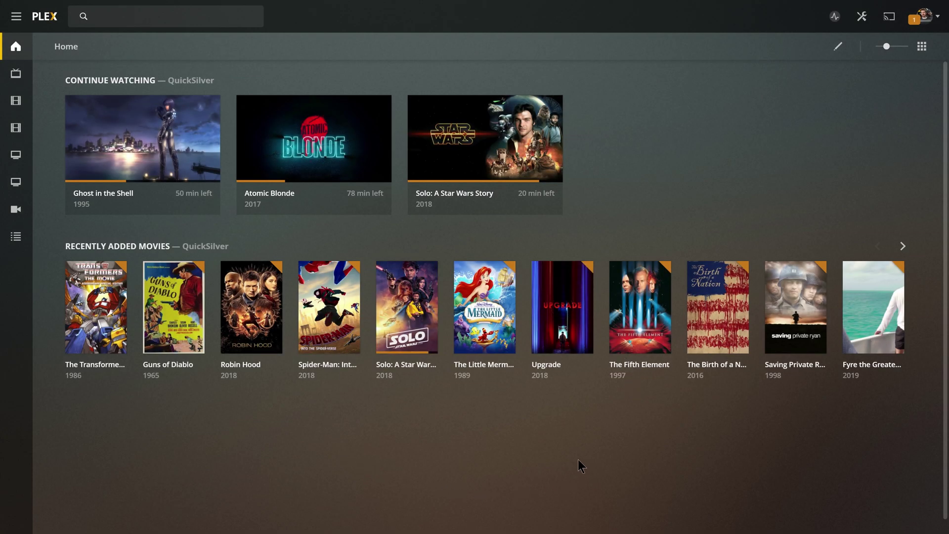
right_click(405, 422)
Add TESTBENCH's Recently Added Movies and Anime's Recently Aired TV hubs to Home, then review Home.
click(360, 407)
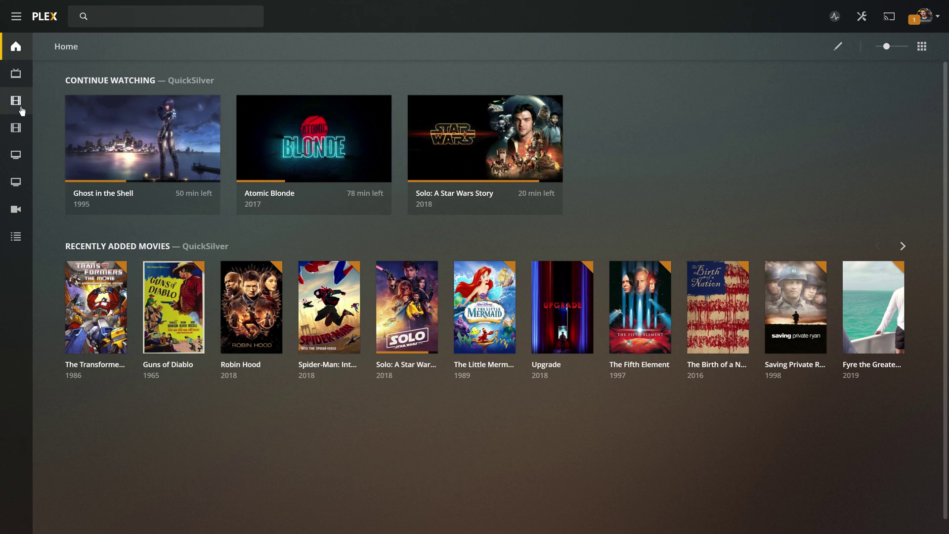
click(25, 140)
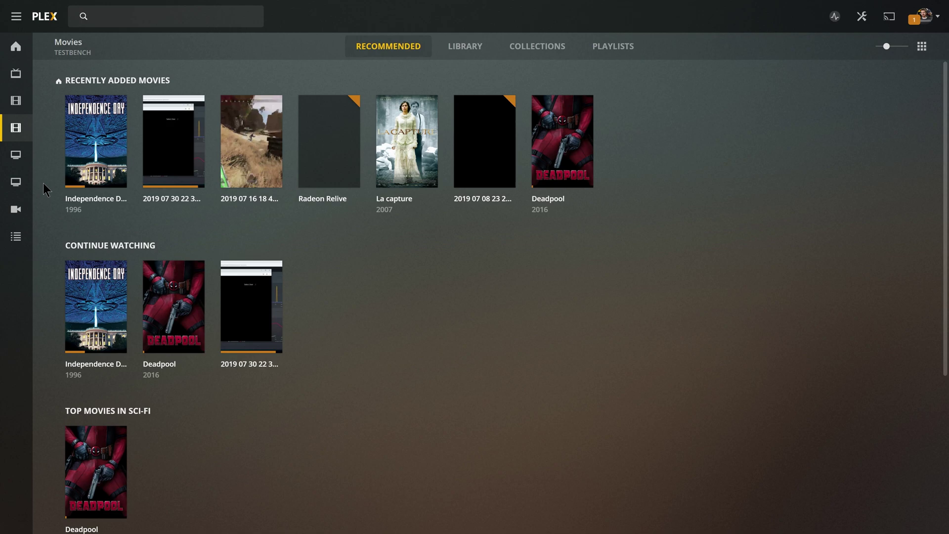
click(19, 166)
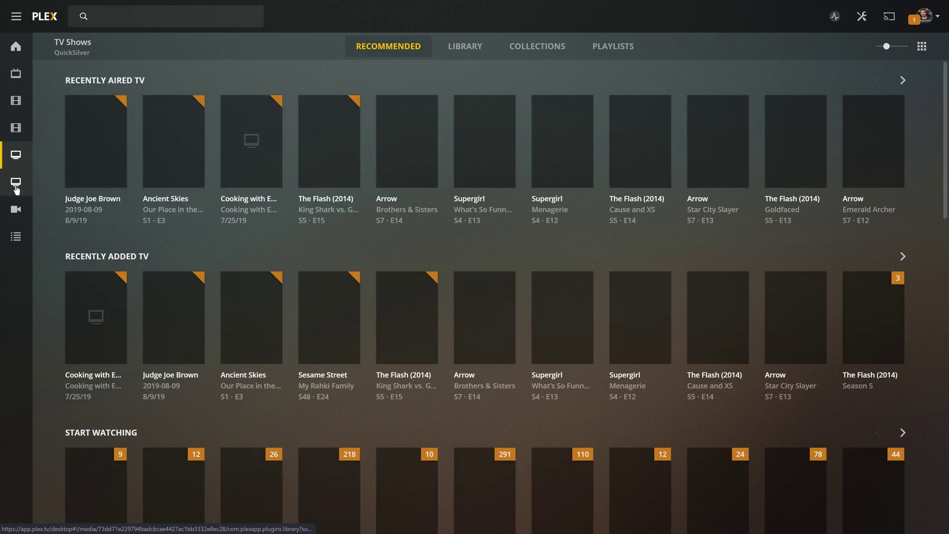
click(17, 191)
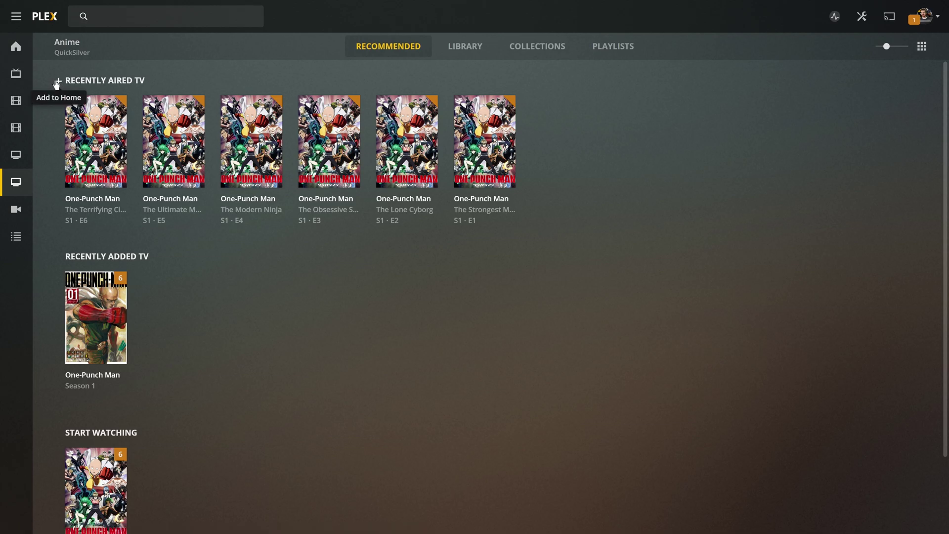
click(16, 47)
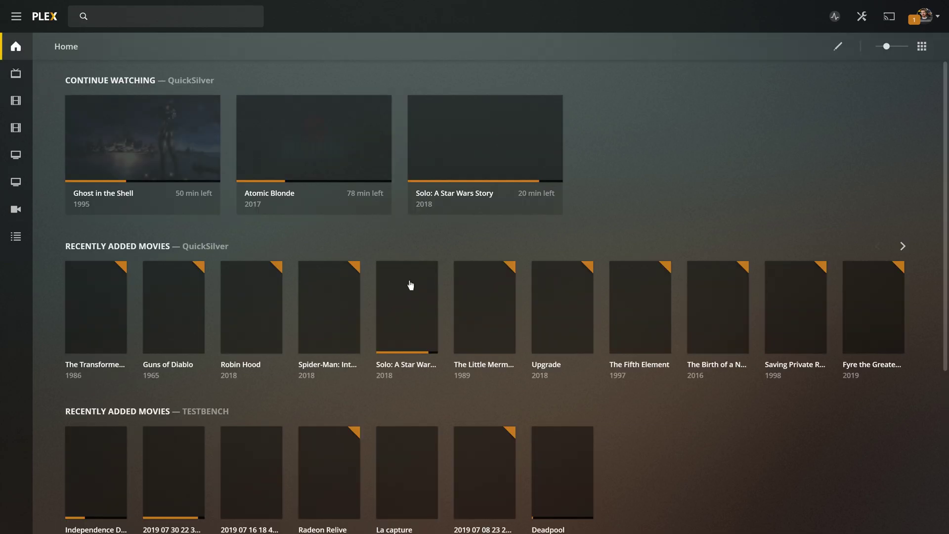
scroll(245, 251, down, 3)
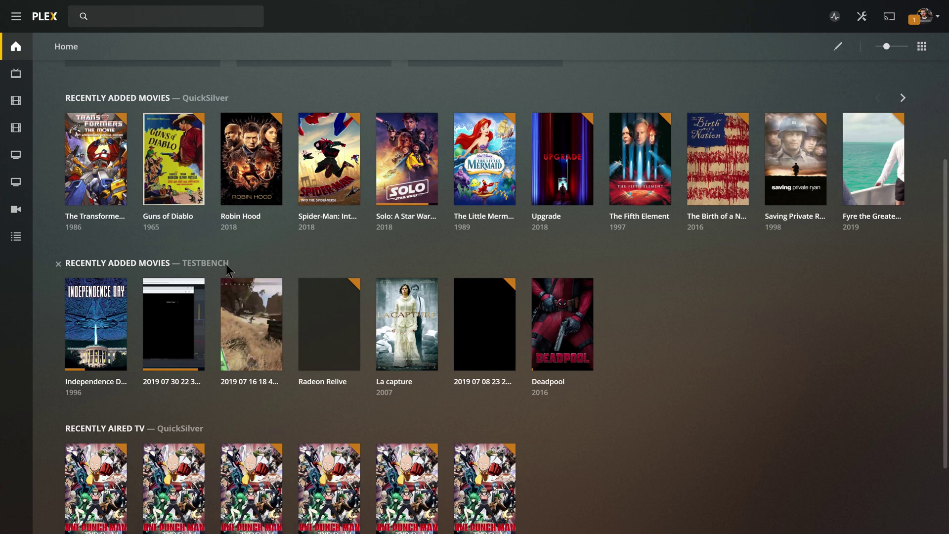
Remove TESTBENCH's Recently Added Movies hub from Home and confirm with OK.
scroll(199, 328, down, 2)
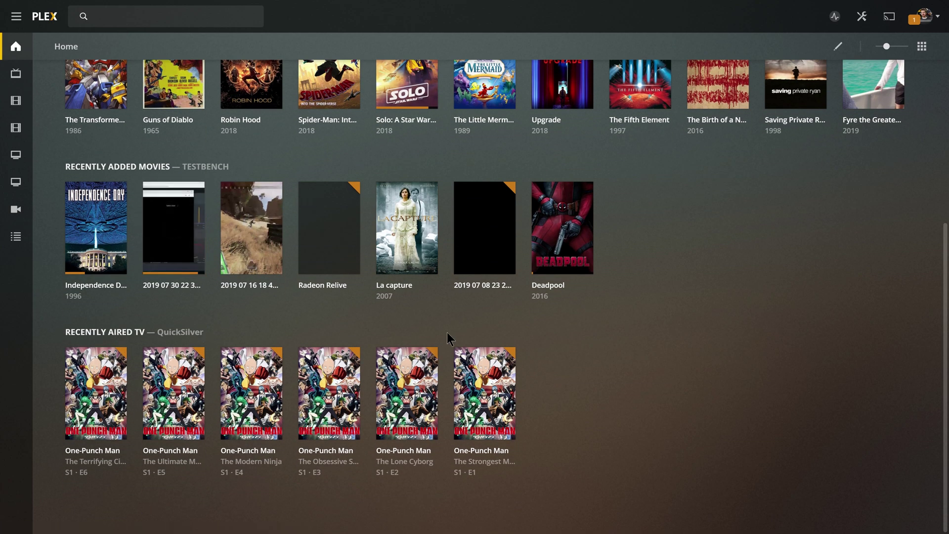
scroll(447, 332, up, 5)
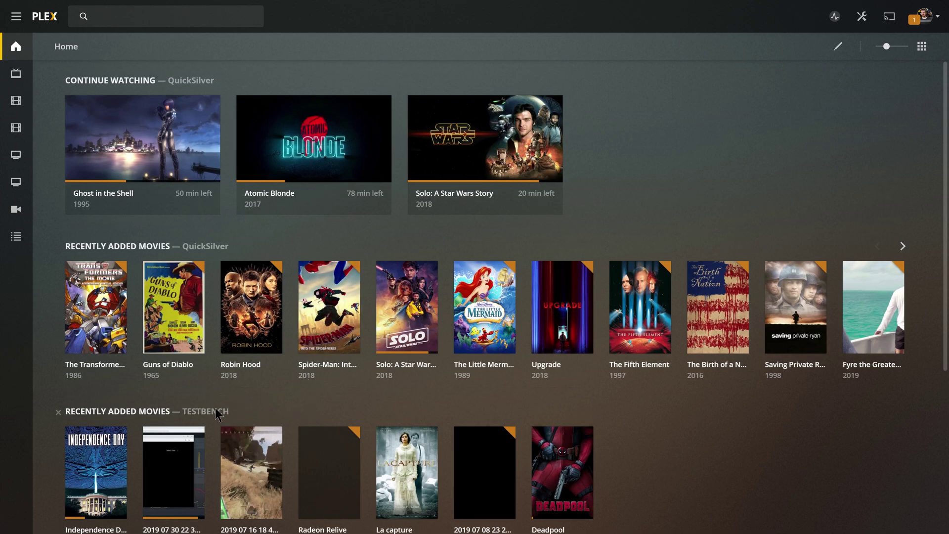
scroll(49, 346, down, 3)
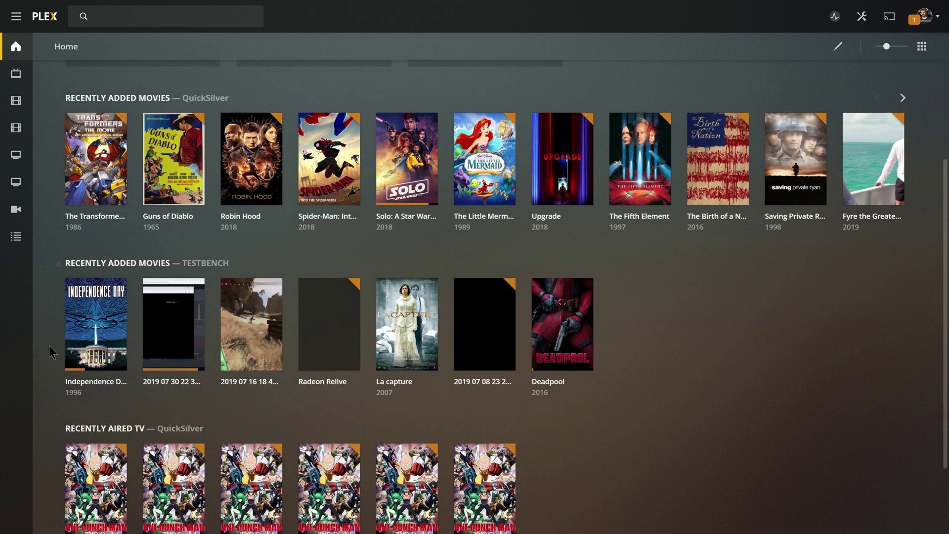
click(59, 264)
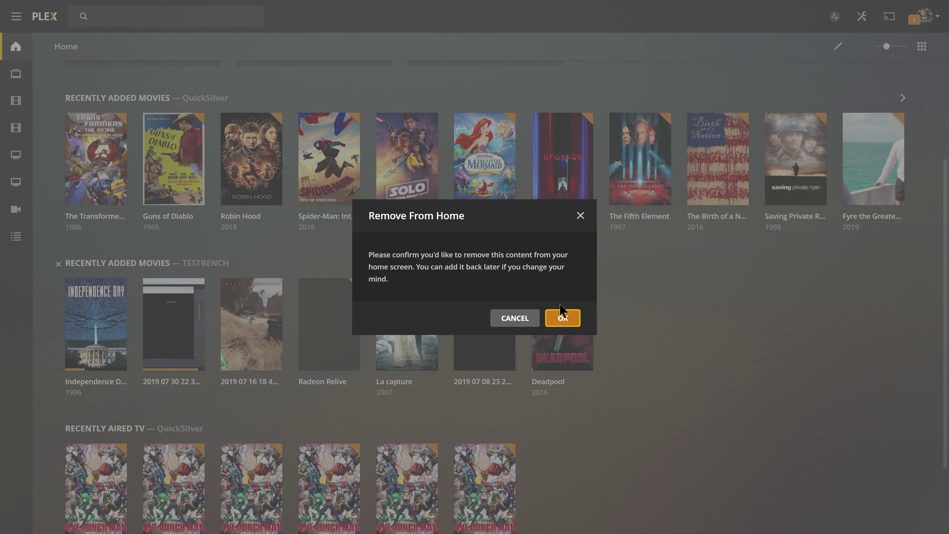
click(568, 318)
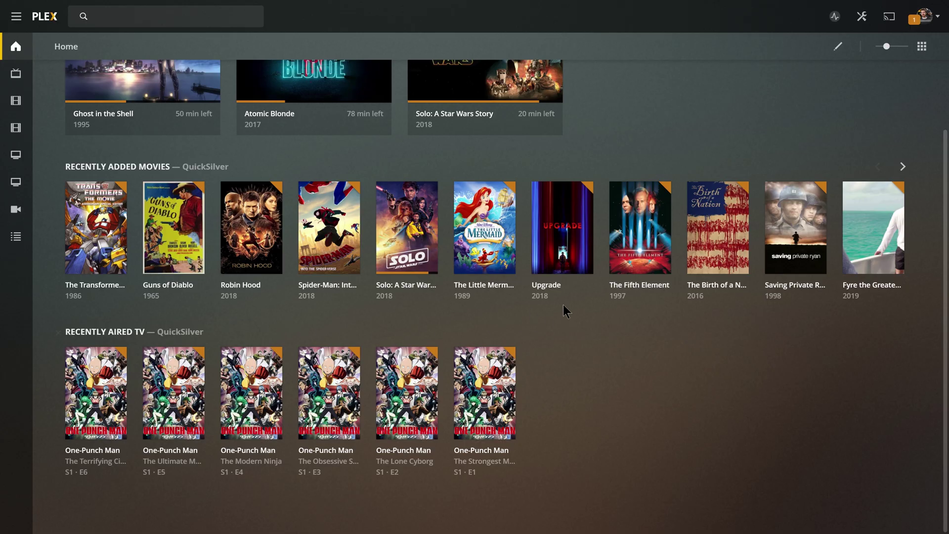
scroll(530, 309, up, 2)
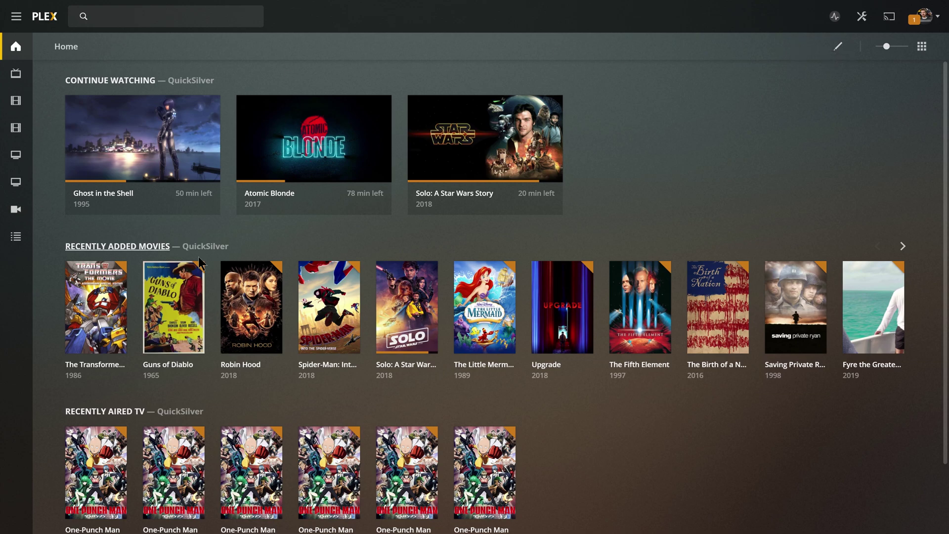
scroll(376, 350, down, 1)
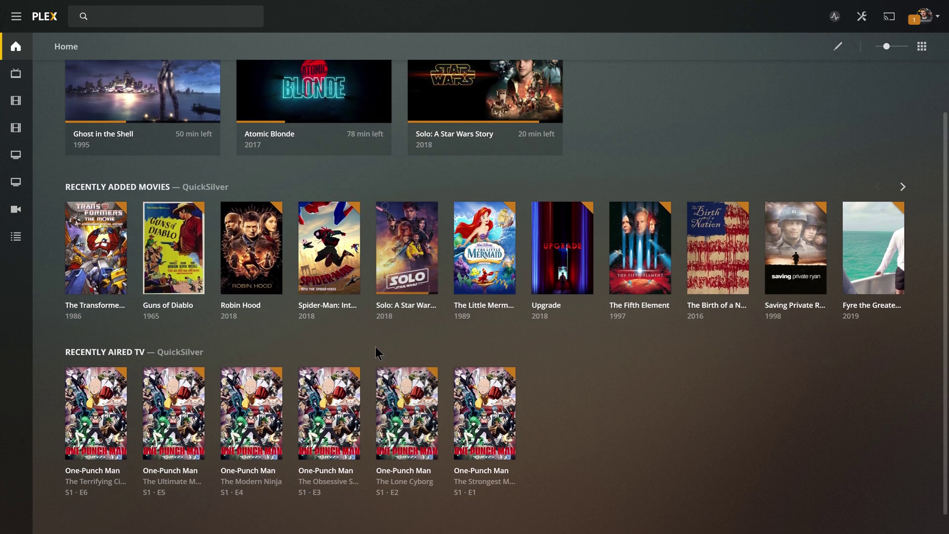
Enlarge Home posters and cards with the size slider, then visit General settings and the Live TV guide.
scroll(376, 347, up, 1)
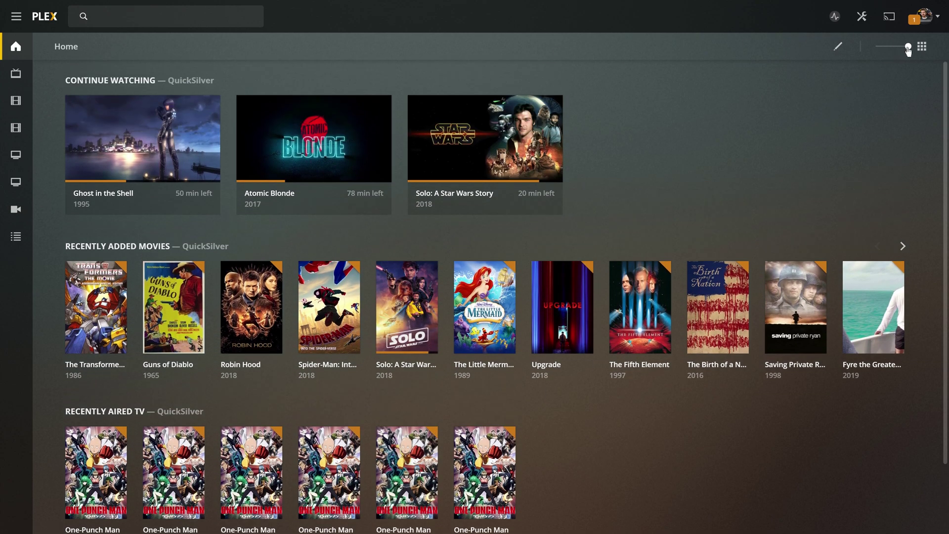
drag(909, 51, 878, 50)
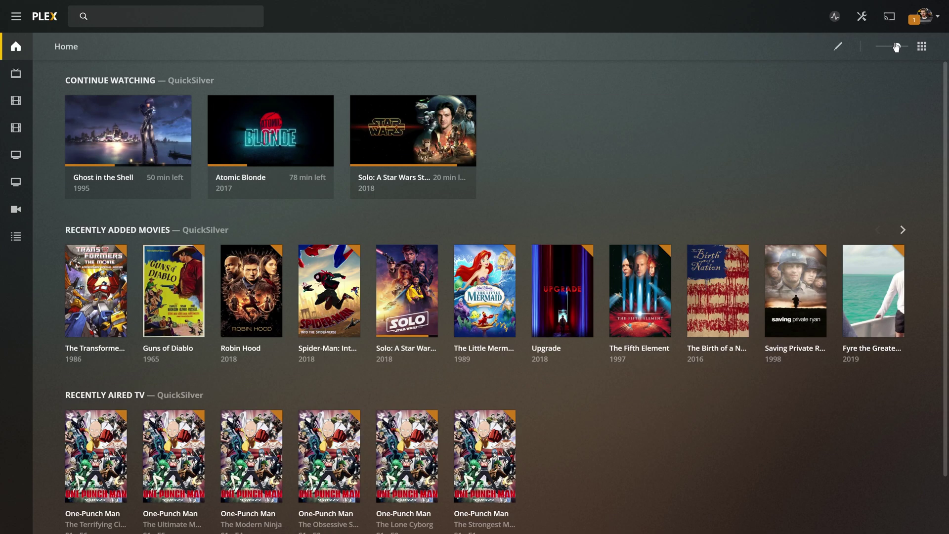
drag(897, 46, 894, 46)
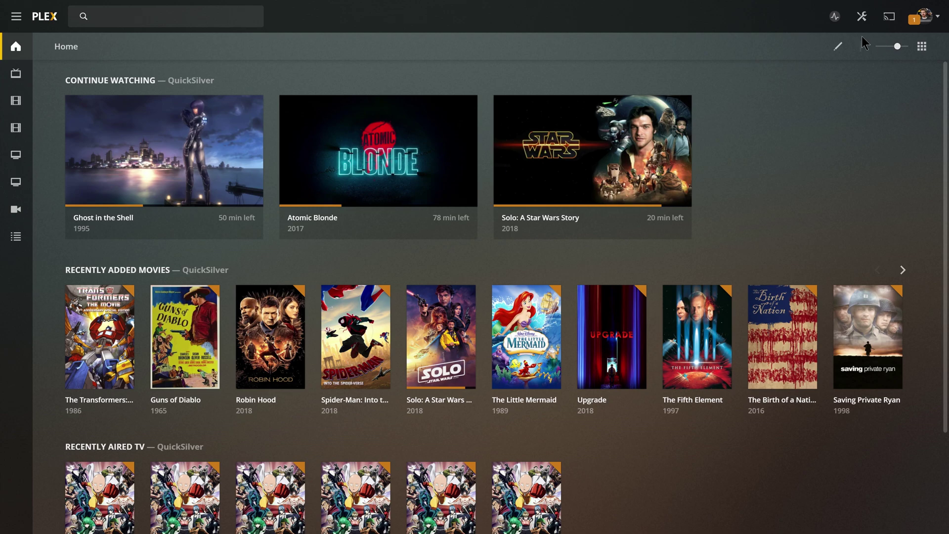
click(861, 18)
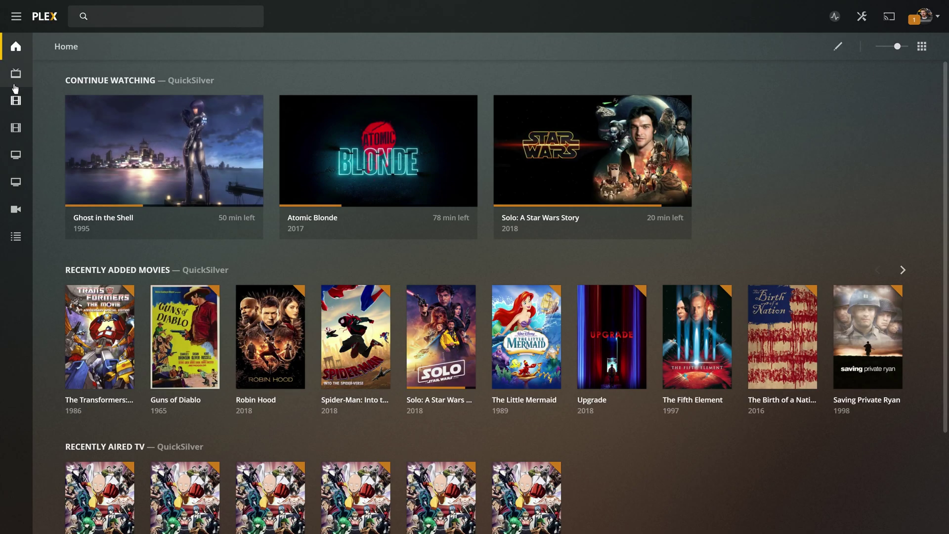
click(15, 85)
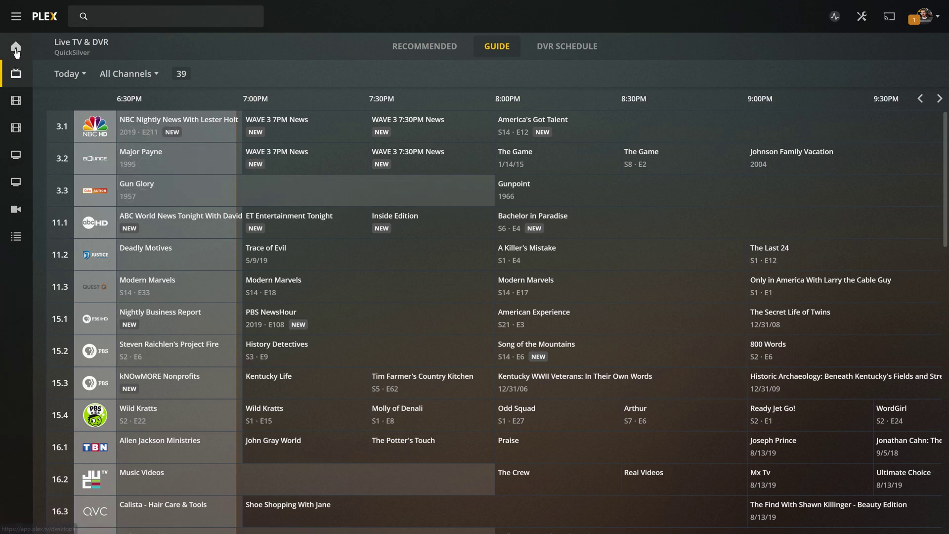
Expand the sidebar and reorder pinned libraries, leaving Live TV & DVR at the top.
click(16, 49)
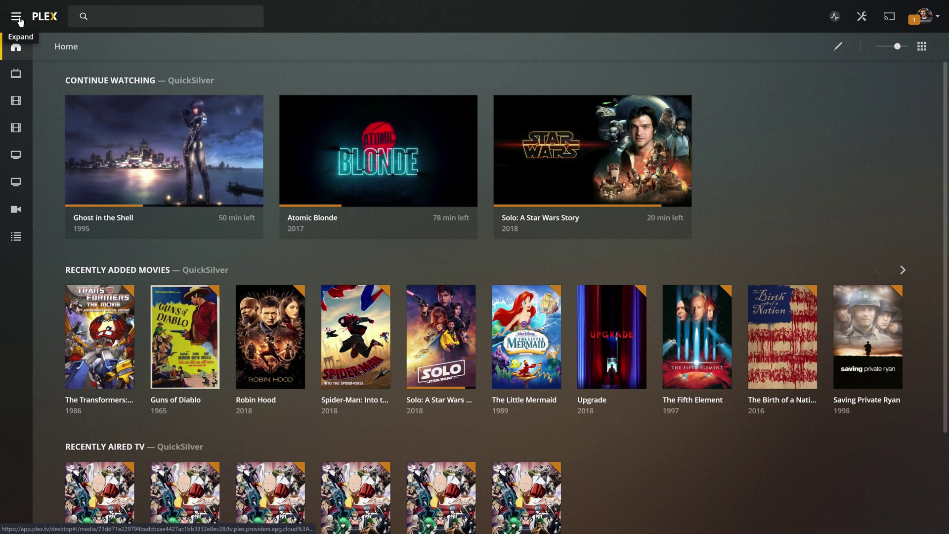
click(17, 17)
click(130, 78)
click(151, 104)
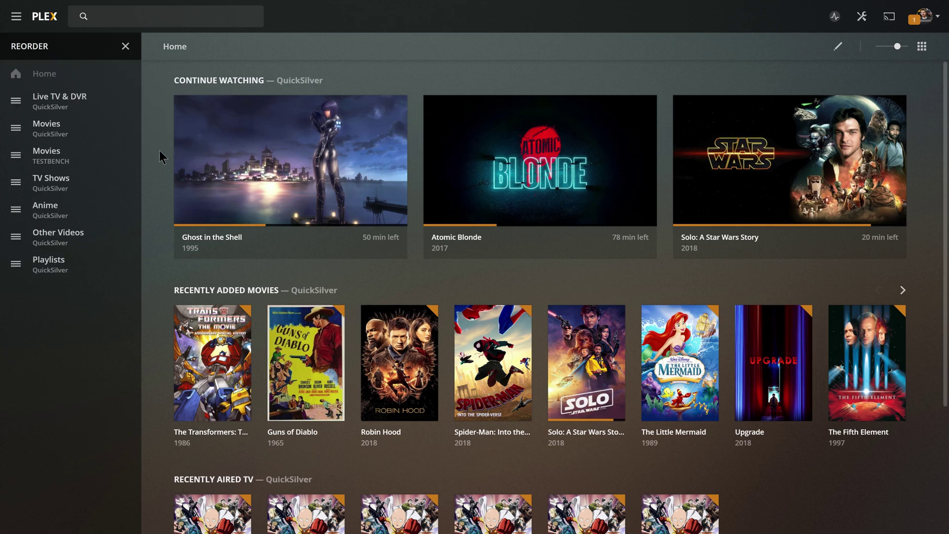
drag(21, 95, 25, 139)
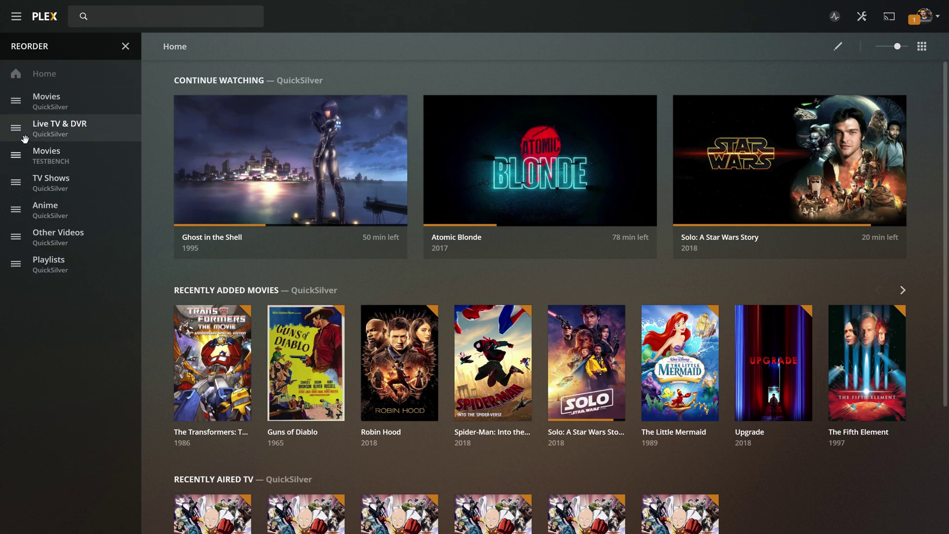
drag(15, 94, 16, 98)
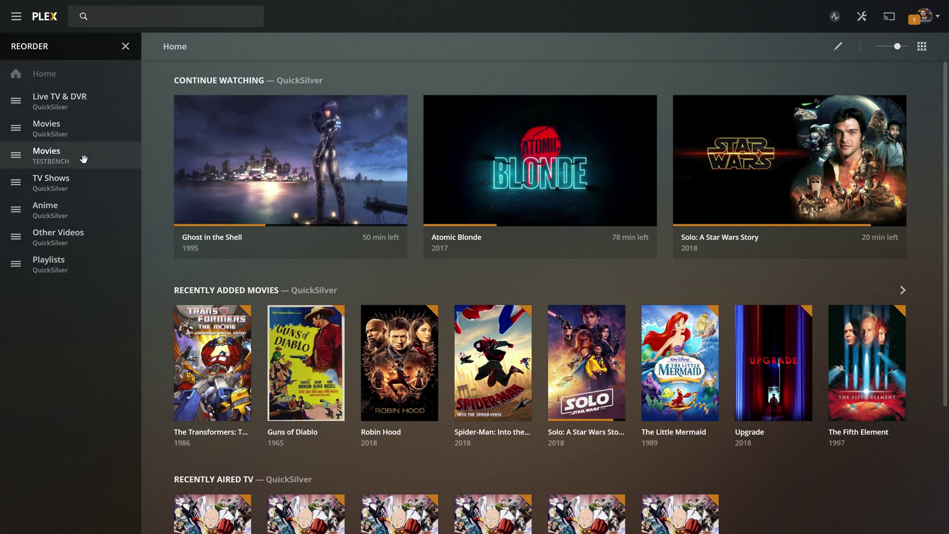
click(125, 45)
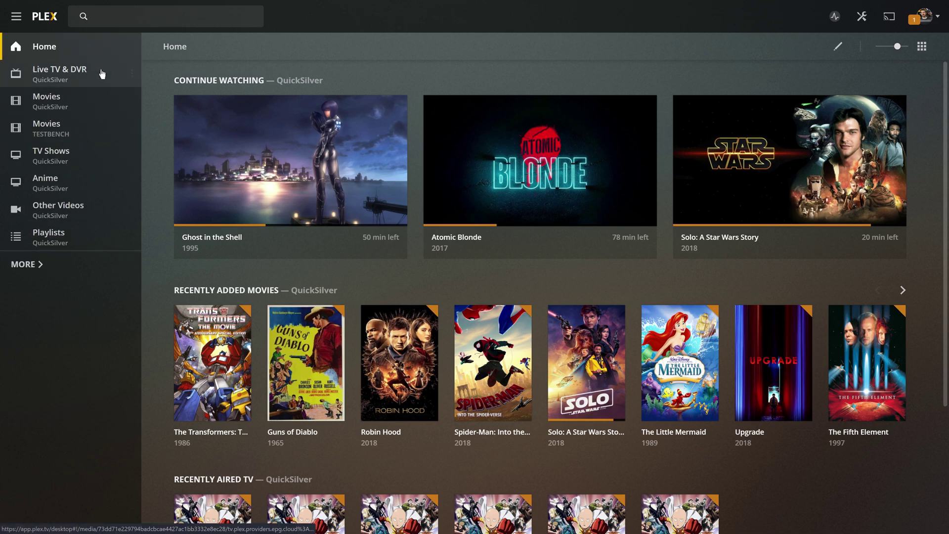
Unpin TESTBENCH's Movies library from the sidebar and open TV Shows.
click(132, 129)
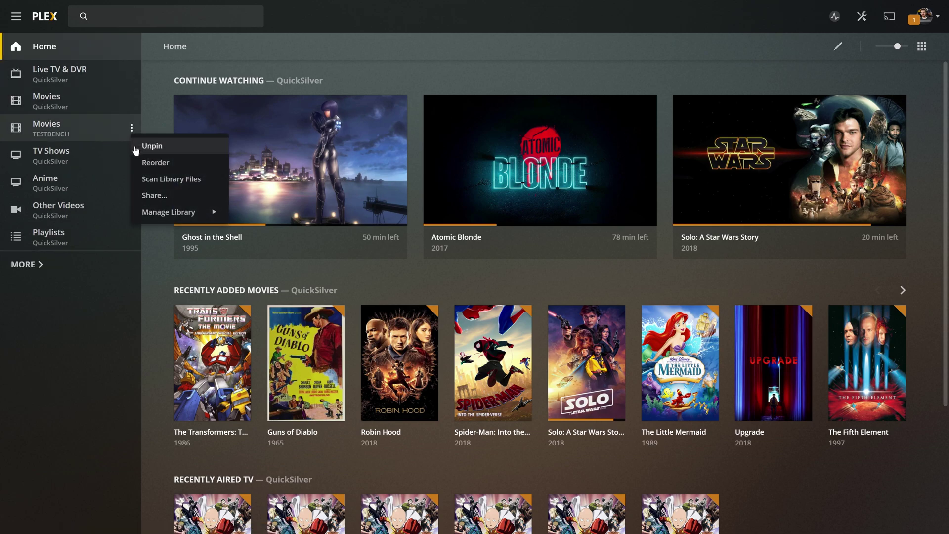
click(137, 149)
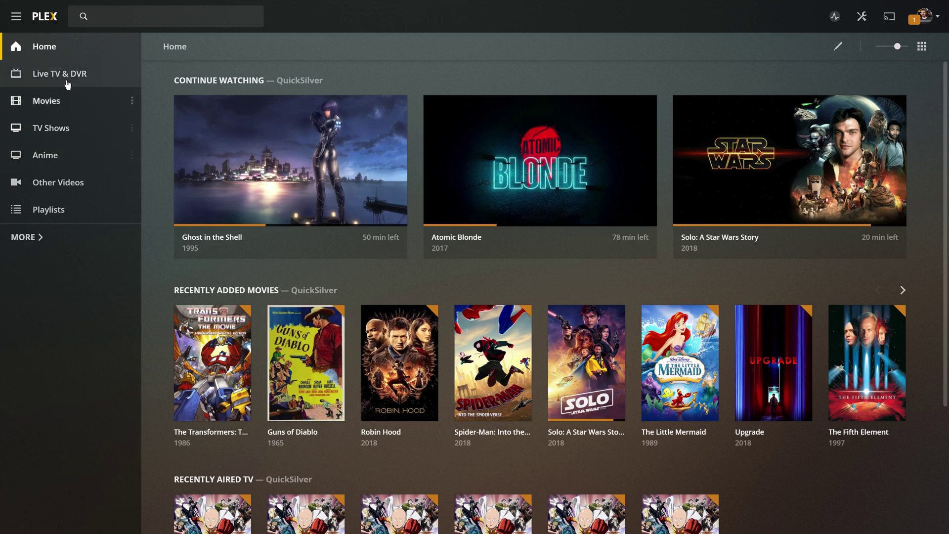
click(62, 128)
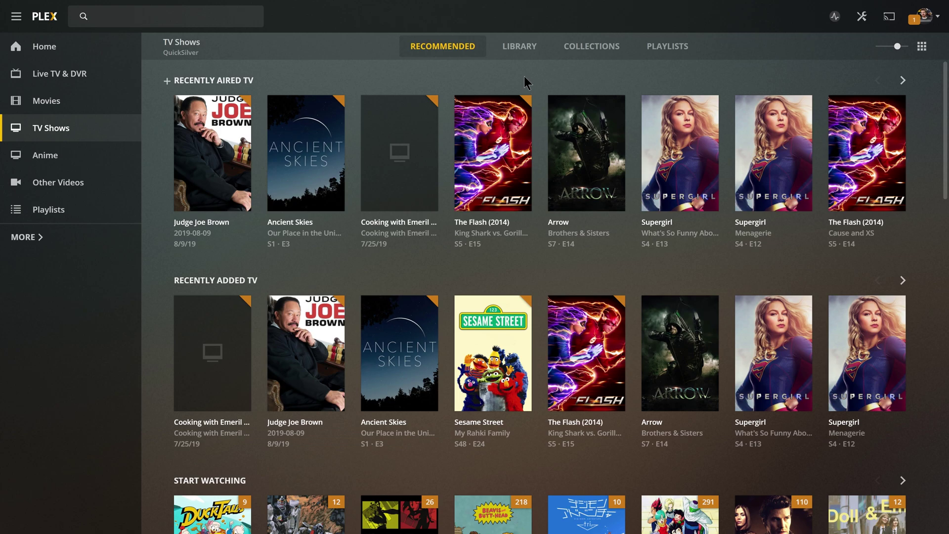
mouse_move(225, 204)
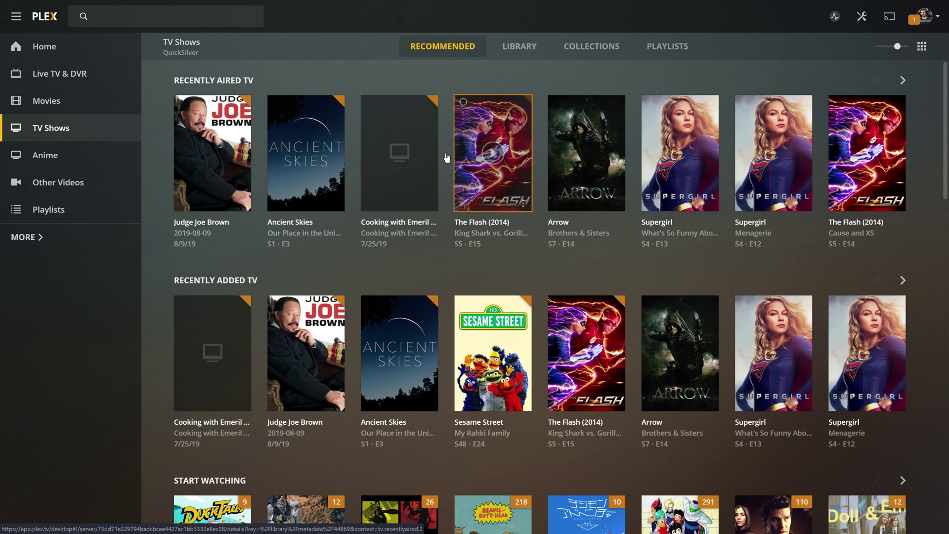
scroll(378, 280, down, 3)
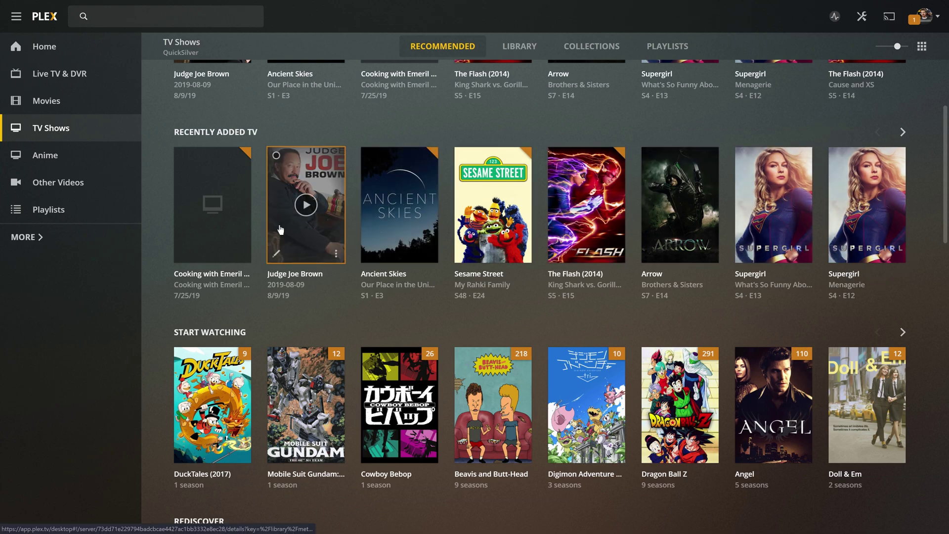
scroll(253, 171, down, 1)
scroll(253, 167, up, 3)
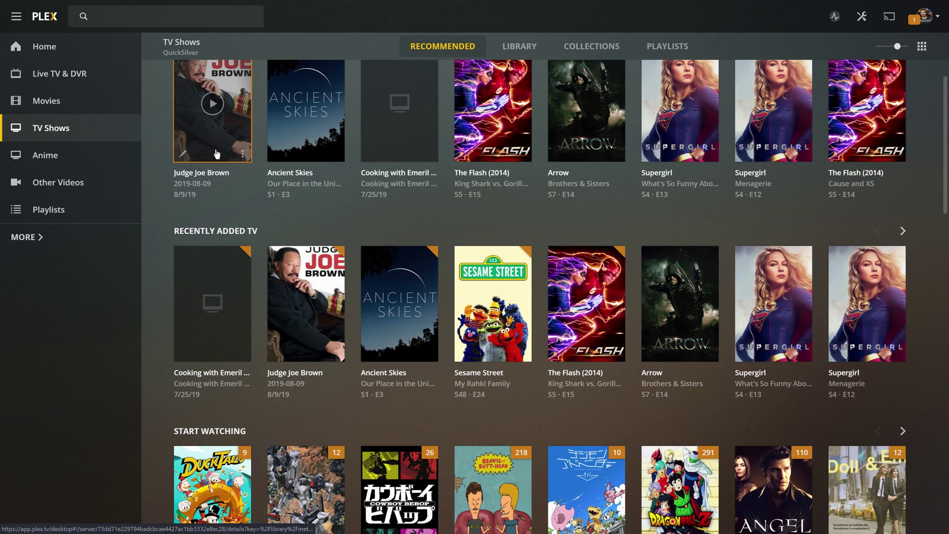
scroll(267, 287, down, 3)
scroll(264, 282, down, 2)
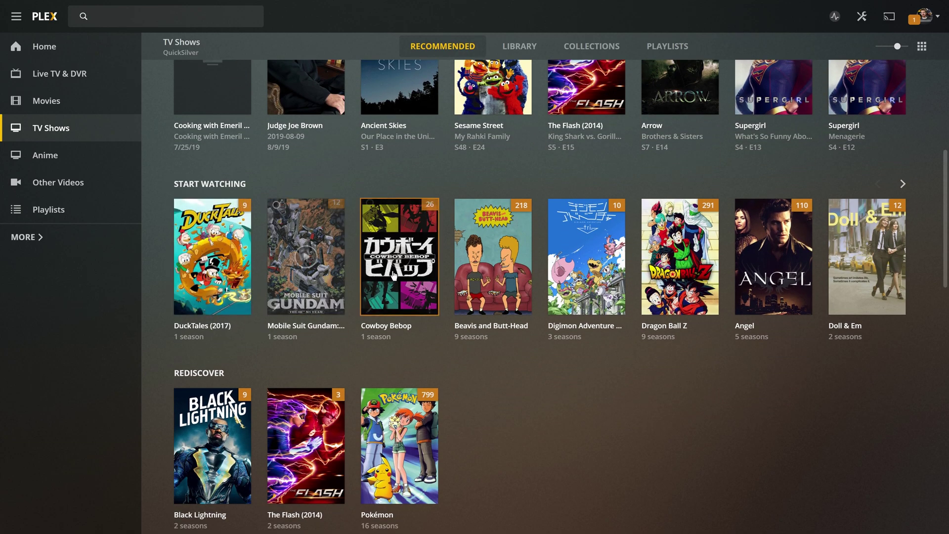
scroll(306, 277, down, 2)
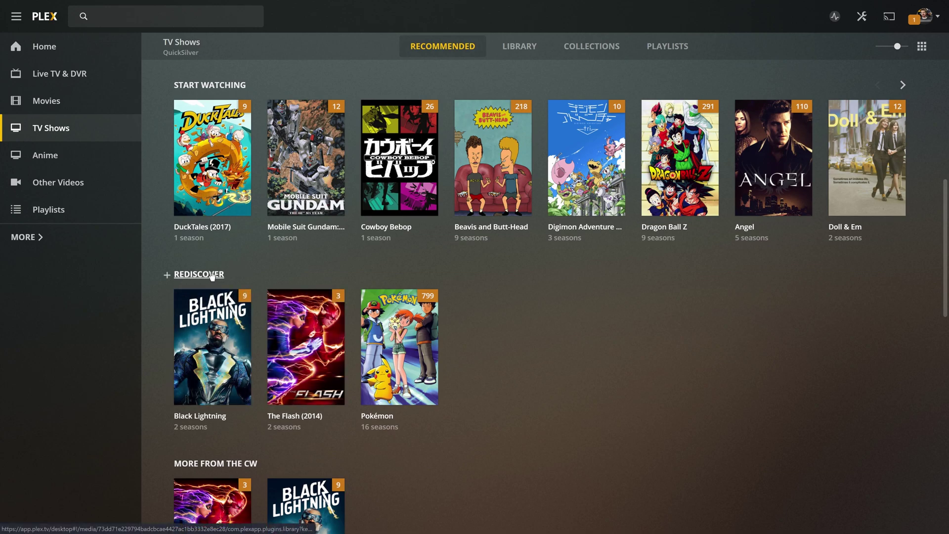
scroll(187, 282, down, 5)
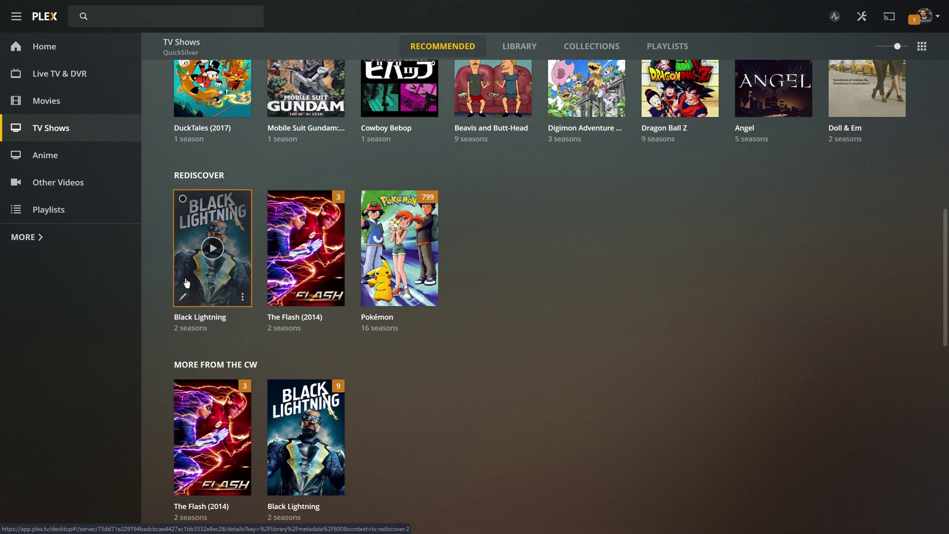
scroll(186, 283, up, 6)
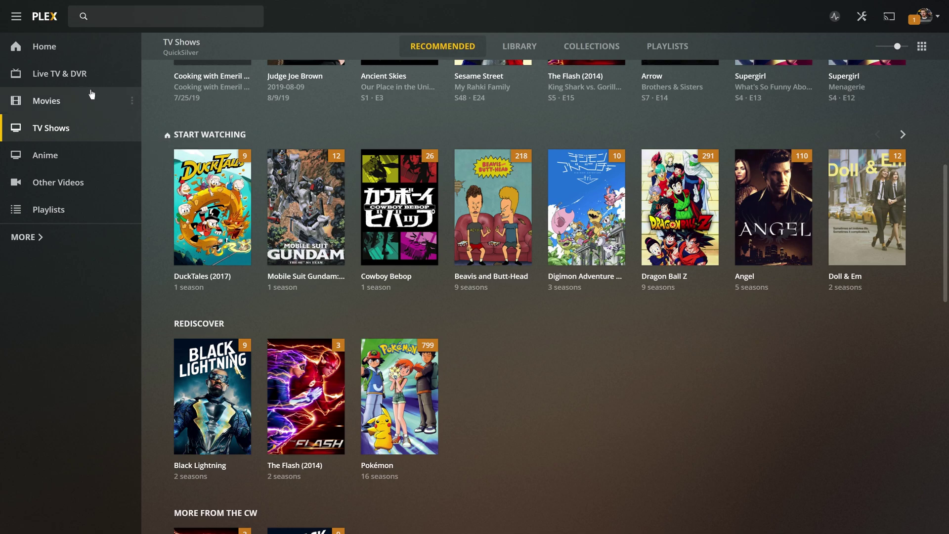
click(49, 49)
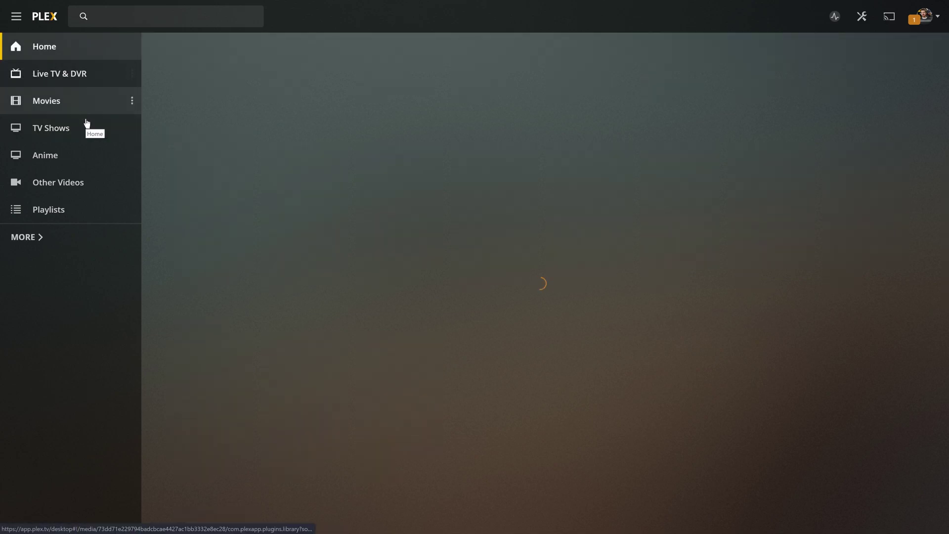
Move Start Watching to second place in Edit Home Screen and save the order.
scroll(344, 293, down, 2)
scroll(344, 294, down, 1)
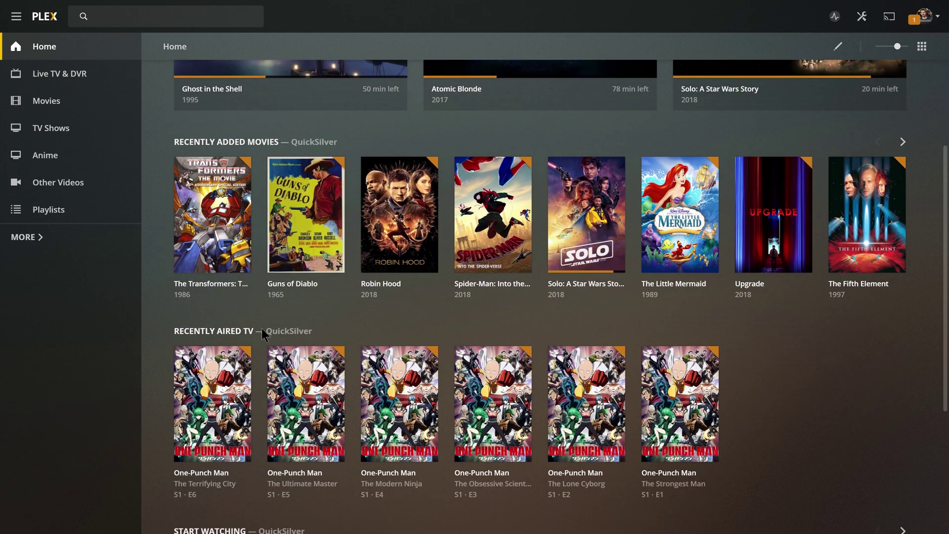
scroll(711, 311, up, 3)
click(841, 45)
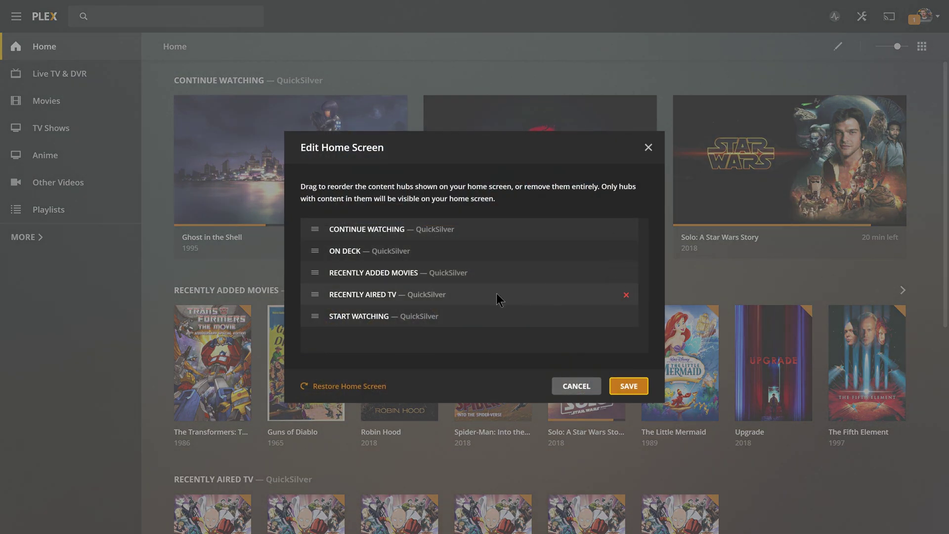
drag(314, 316, 314, 250)
click(629, 386)
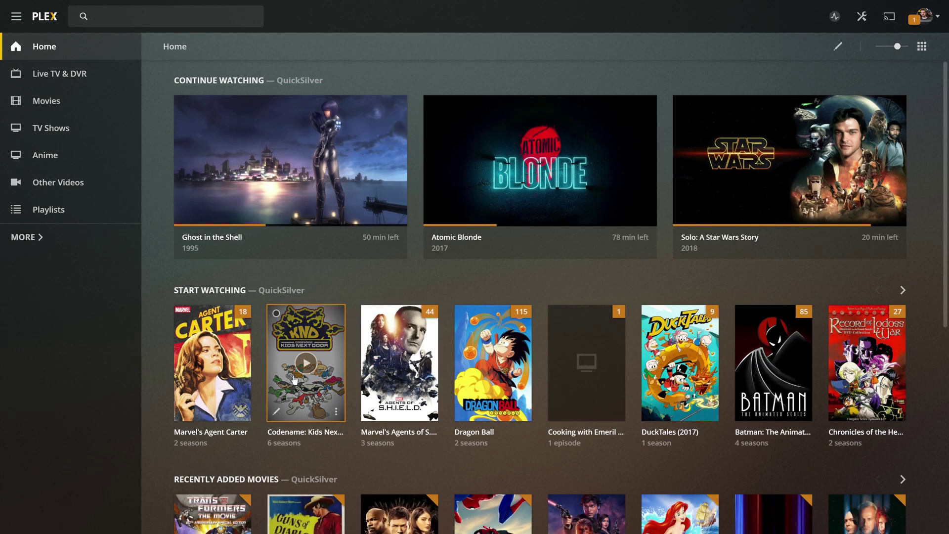
Mark all 78 episodes of Codename: Kids Next Door as played.
click(336, 413)
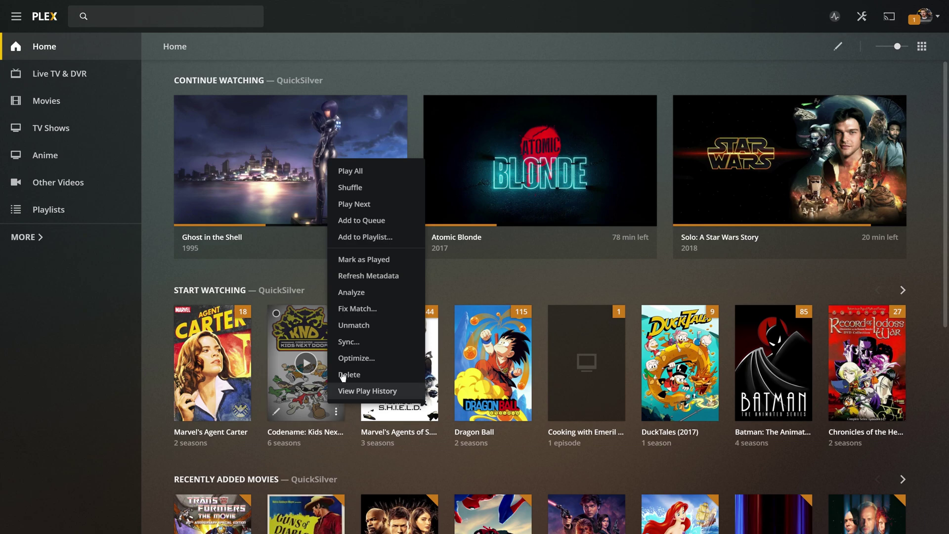
click(363, 258)
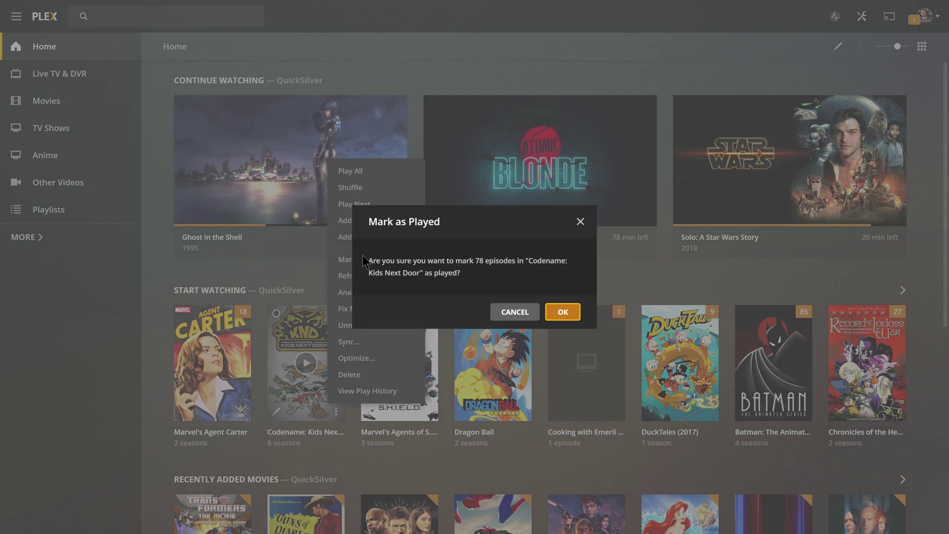
click(571, 310)
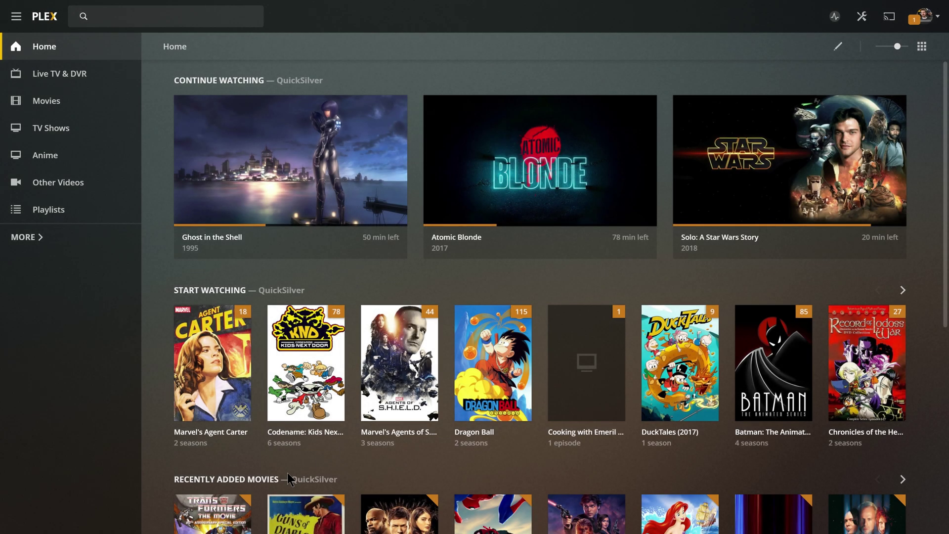
Drop Codename: Kids Next Door from Start Watching and open the Live TV & DVR guide.
mouse_move(338, 414)
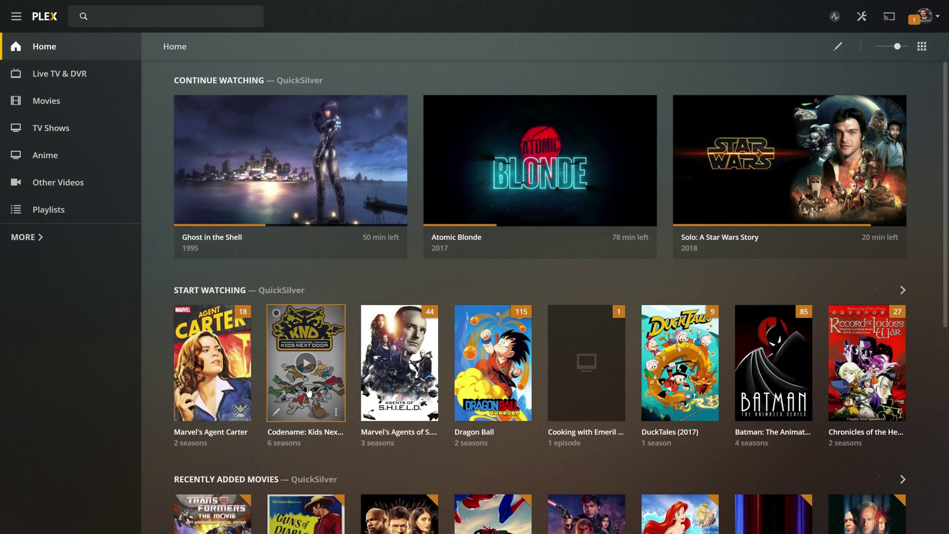
click(334, 411)
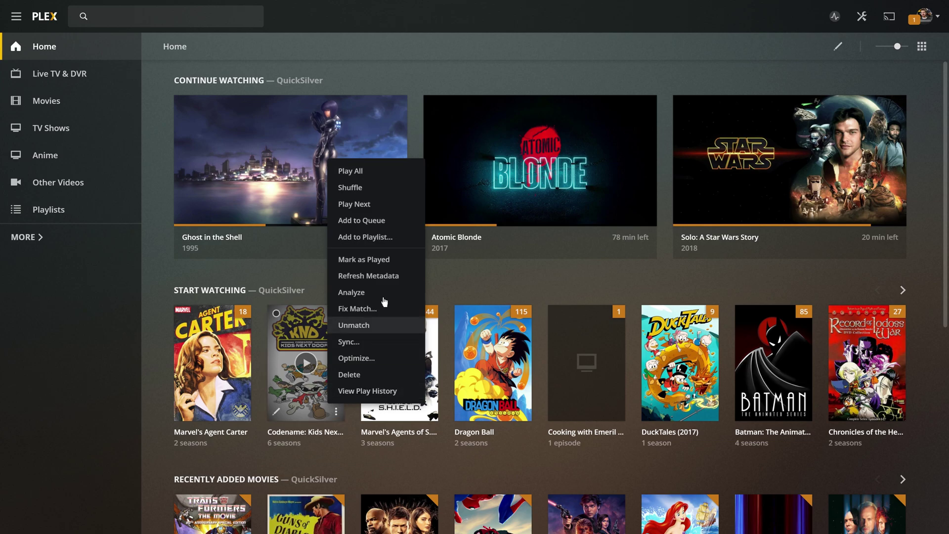
click(375, 324)
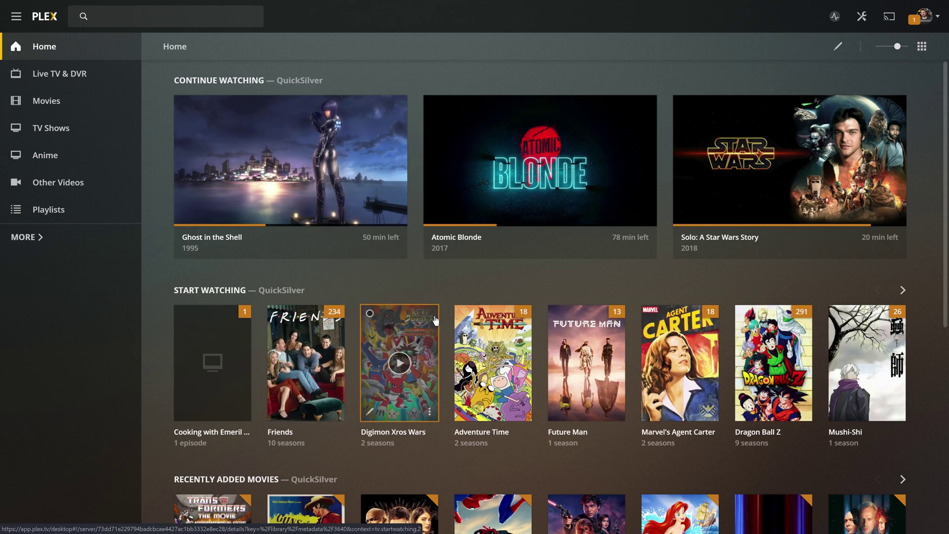
click(63, 74)
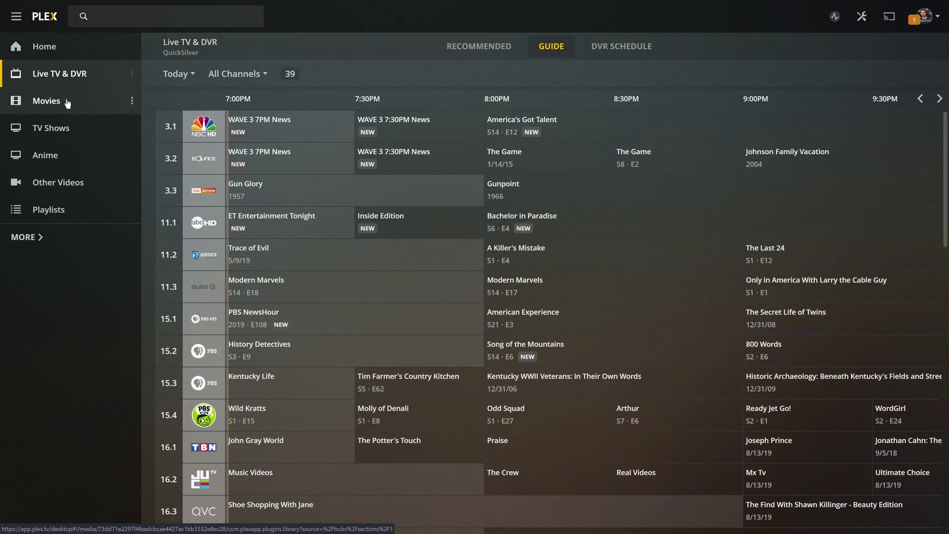
Open and browse the Movies library.
click(66, 99)
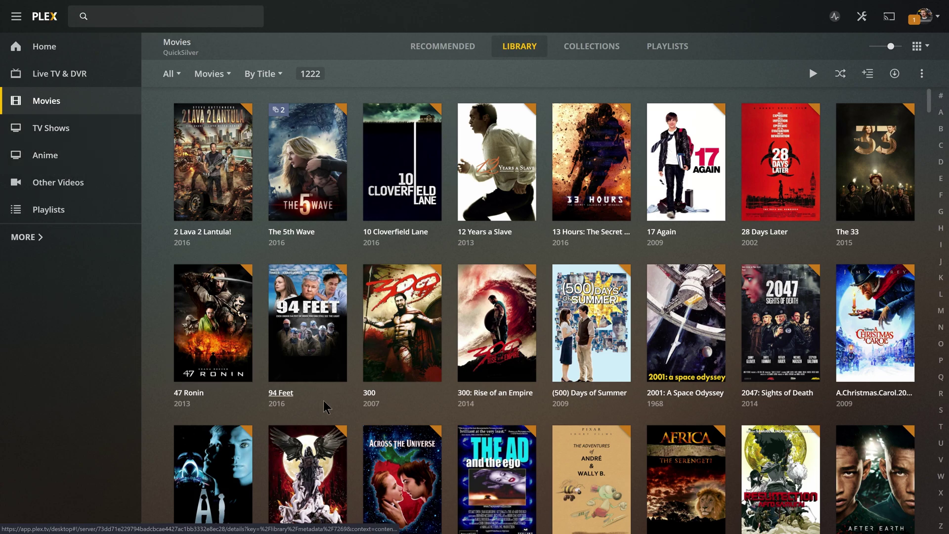
scroll(324, 402, down, 2)
scroll(160, 325, up, 2)
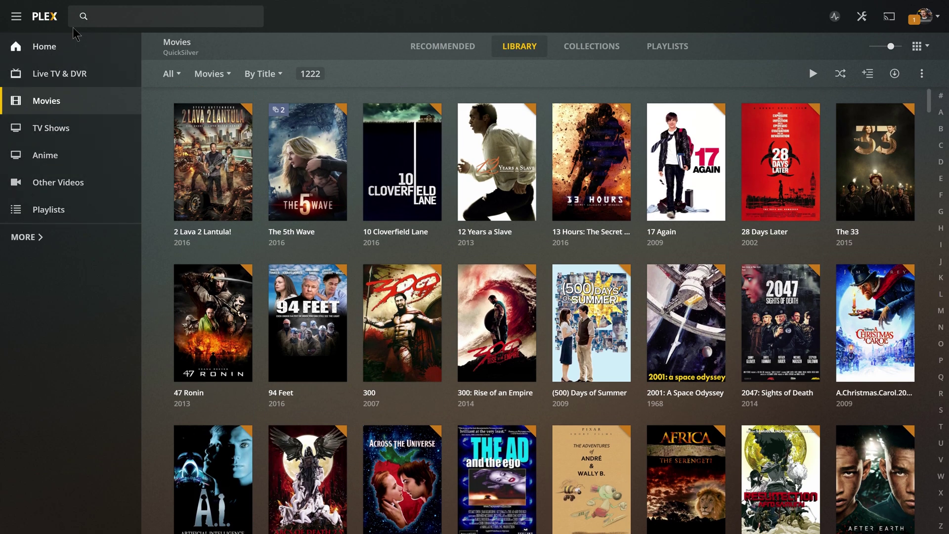
Back on Home, remove the Recently Aired TV hub and confirm with OK.
click(60, 45)
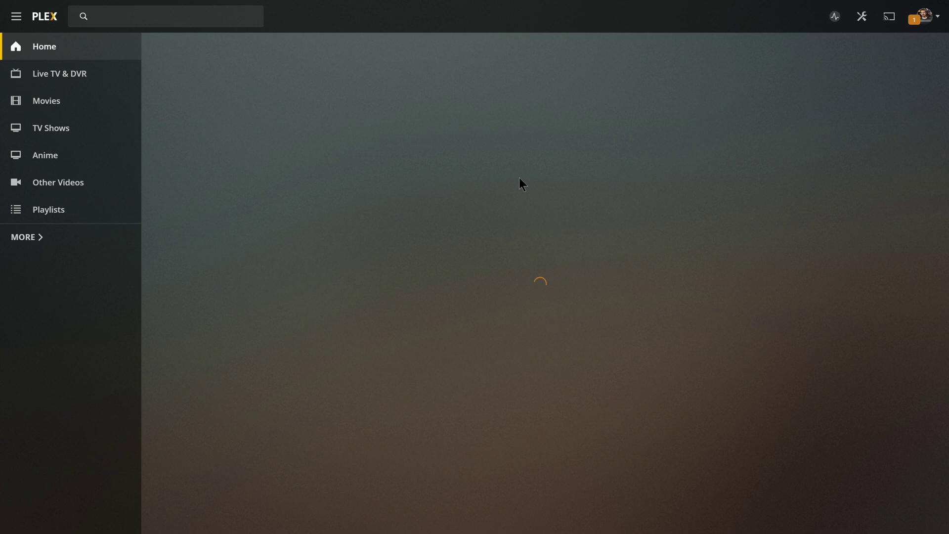
scroll(609, 361, down, 6)
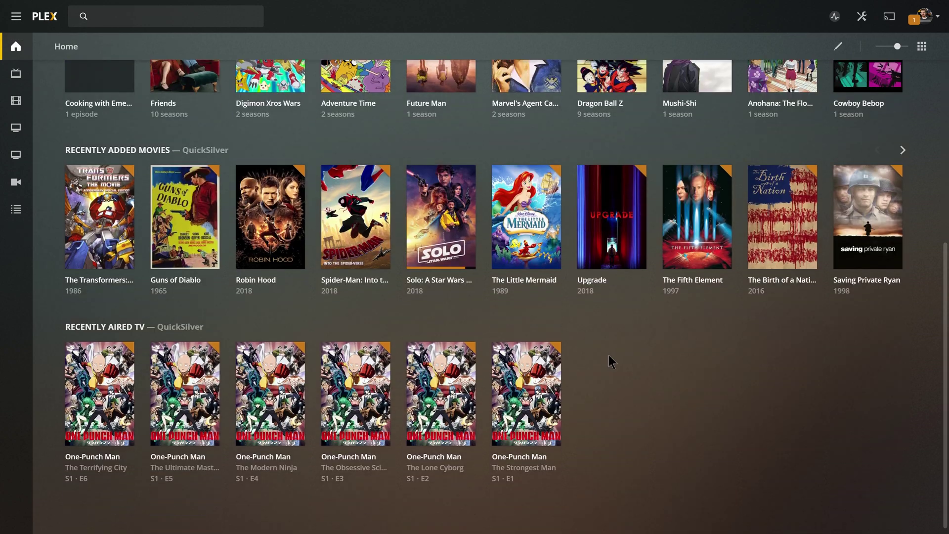
scroll(609, 362, up, 6)
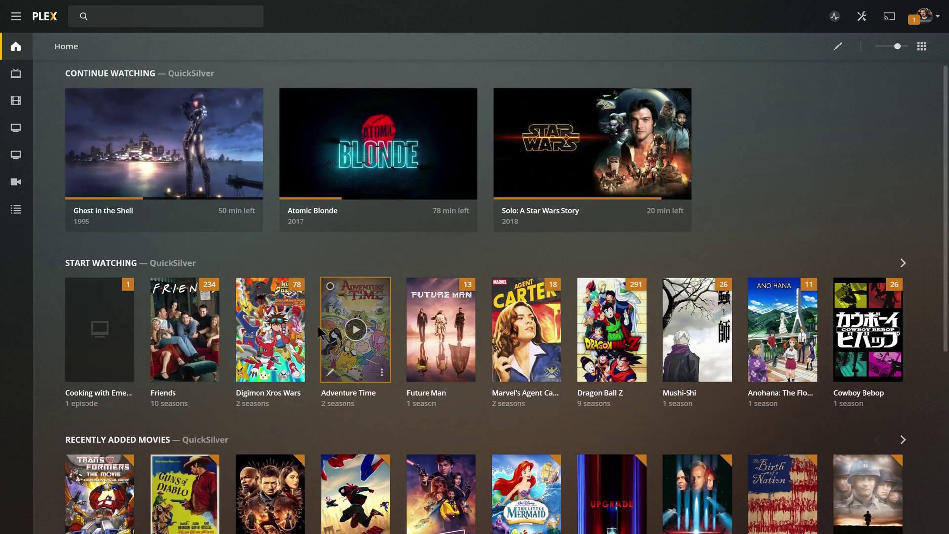
scroll(319, 332, down, 6)
click(58, 321)
click(560, 316)
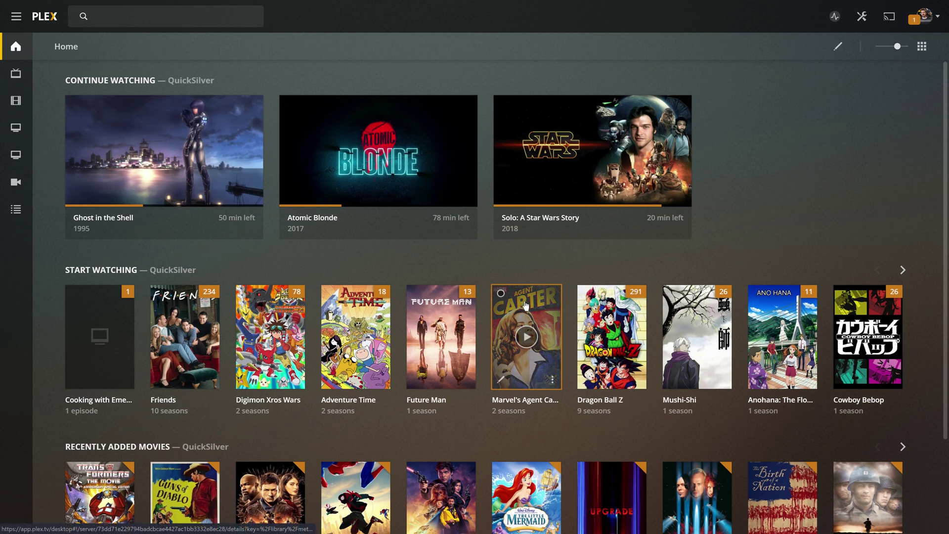